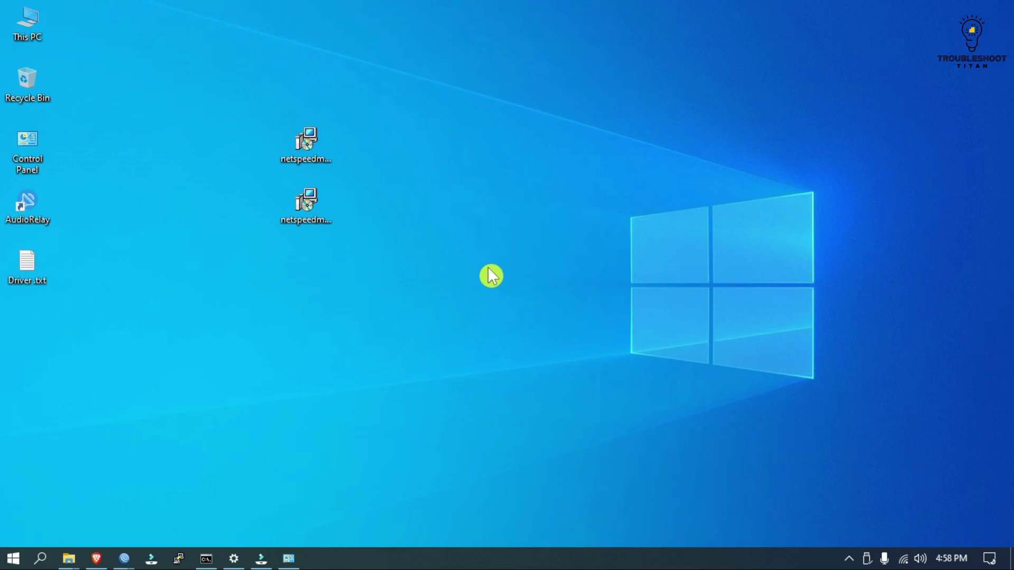
pyautogui.rightClick(472, 225)
pyautogui.click(529, 273)
pyautogui.rightClick(469, 211)
pyautogui.click(518, 259)
pyautogui.rightClick(495, 160)
pyautogui.click(543, 204)
pyautogui.rightClick(480, 161)
pyautogui.click(531, 208)
pyautogui.rightClick(526, 157)
pyautogui.click(581, 202)
pyautogui.rightClick(553, 183)
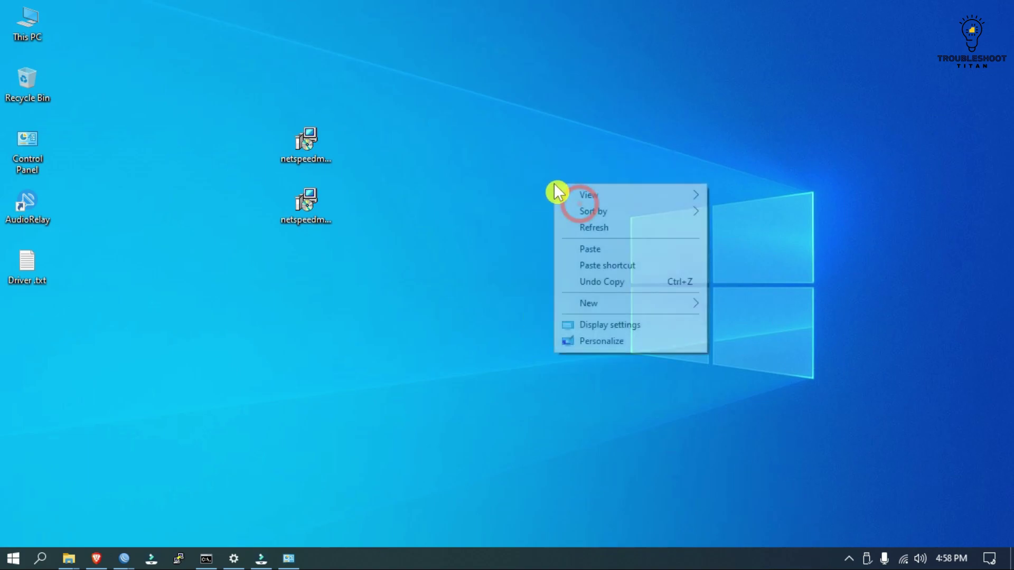
pyautogui.click(610, 229)
pyautogui.rightClick(569, 215)
pyautogui.click(619, 259)
pyautogui.rightClick(521, 197)
pyautogui.click(556, 238)
pyautogui.rightClick(502, 206)
pyautogui.click(564, 250)
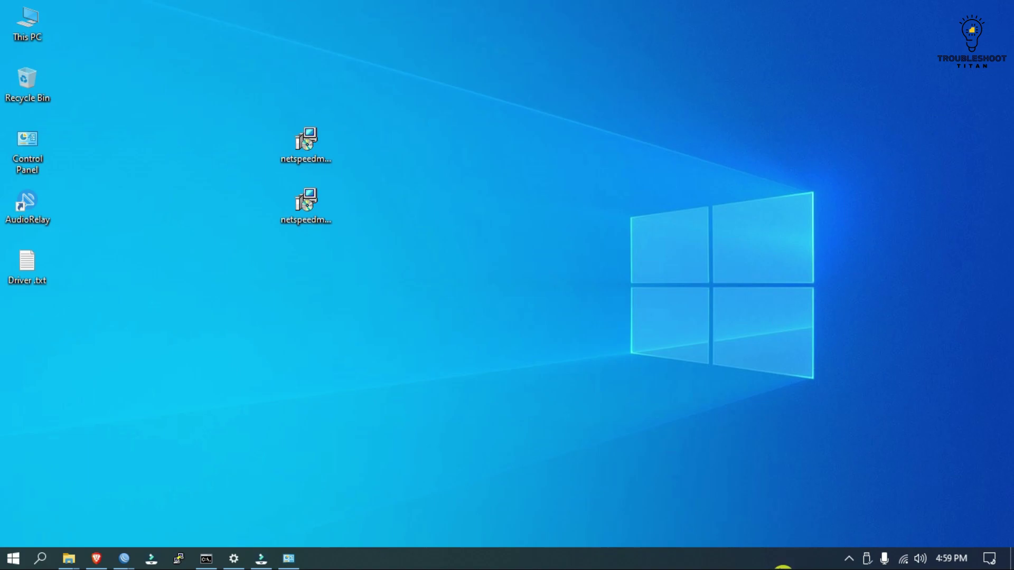
pyautogui.rightClick(505, 198)
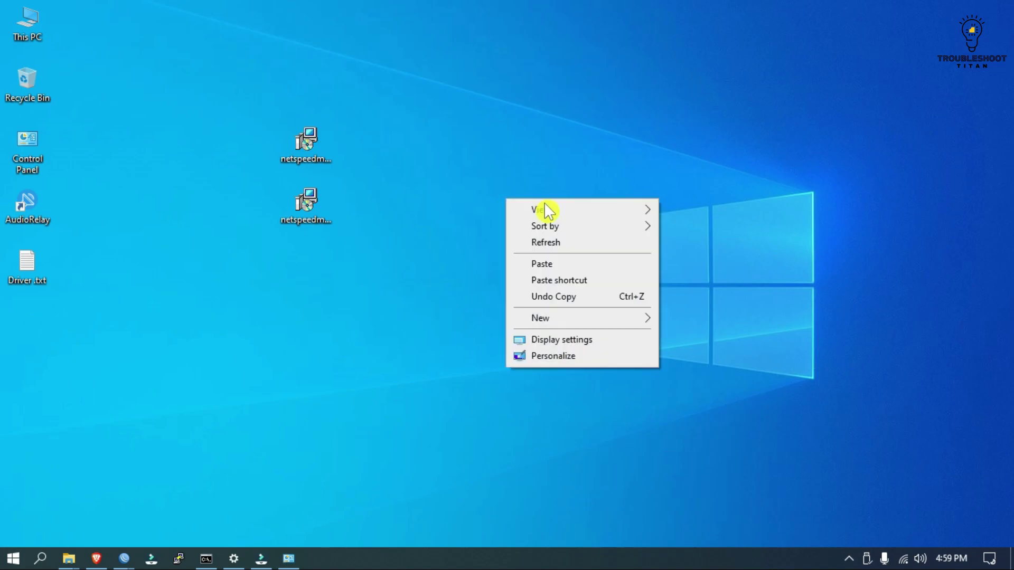
pyautogui.click(568, 242)
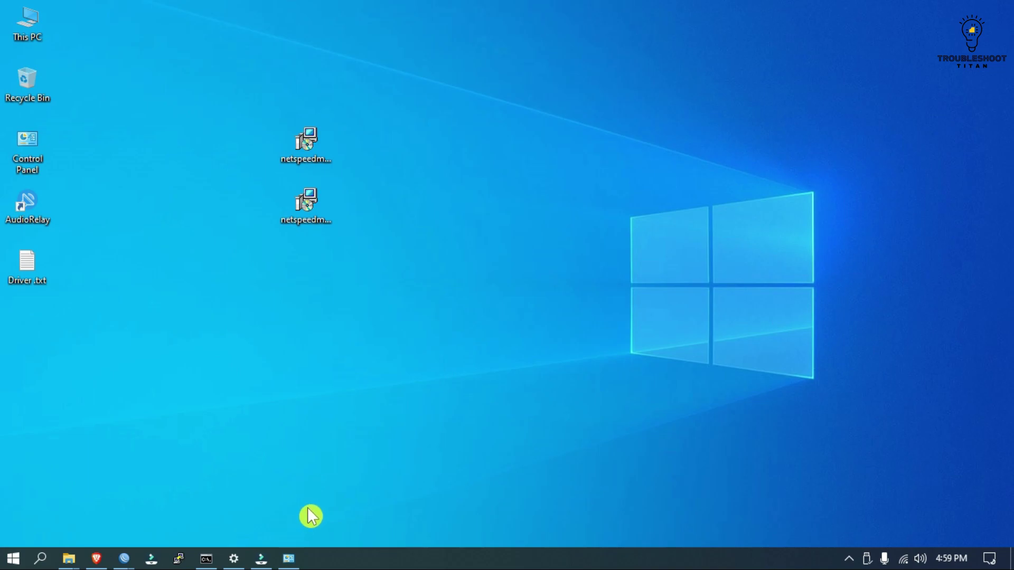
# Switch to the Brave browser and search the web for "net speed monitor" in a new tab
pyautogui.click(97, 557)
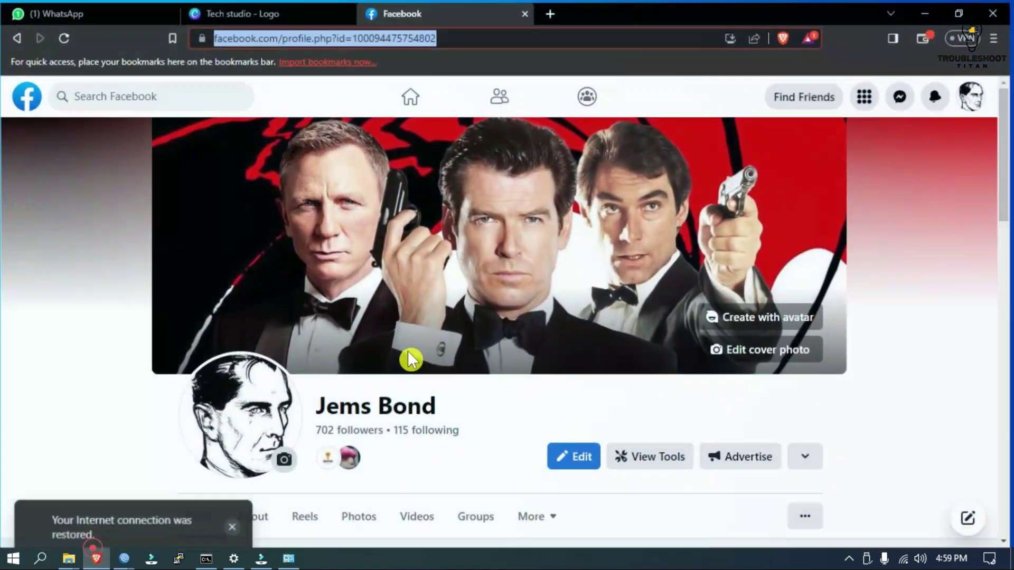
pyautogui.click(550, 13)
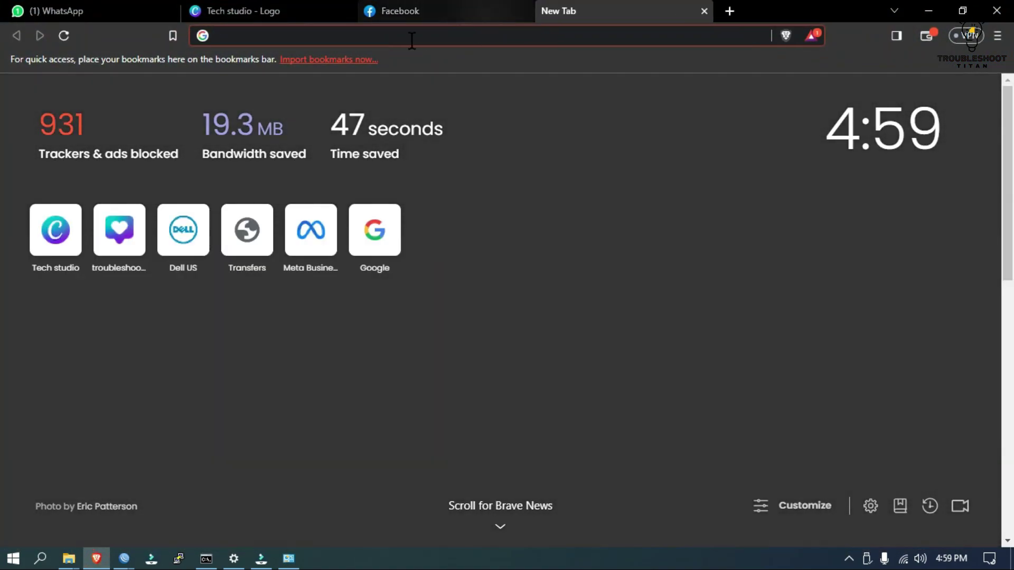
pyautogui.click(392, 36)
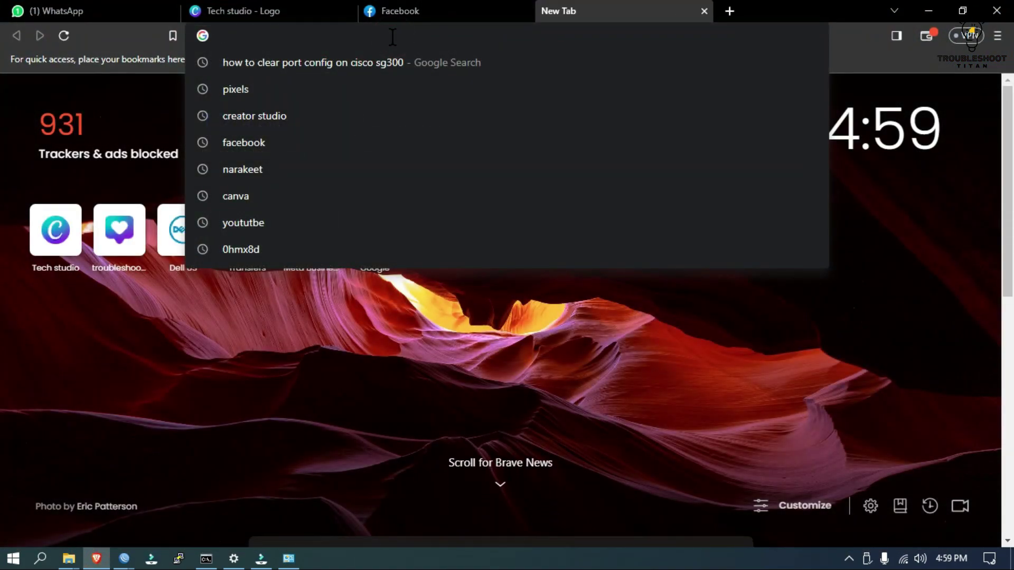
pyautogui.write('net')
pyautogui.press('End')
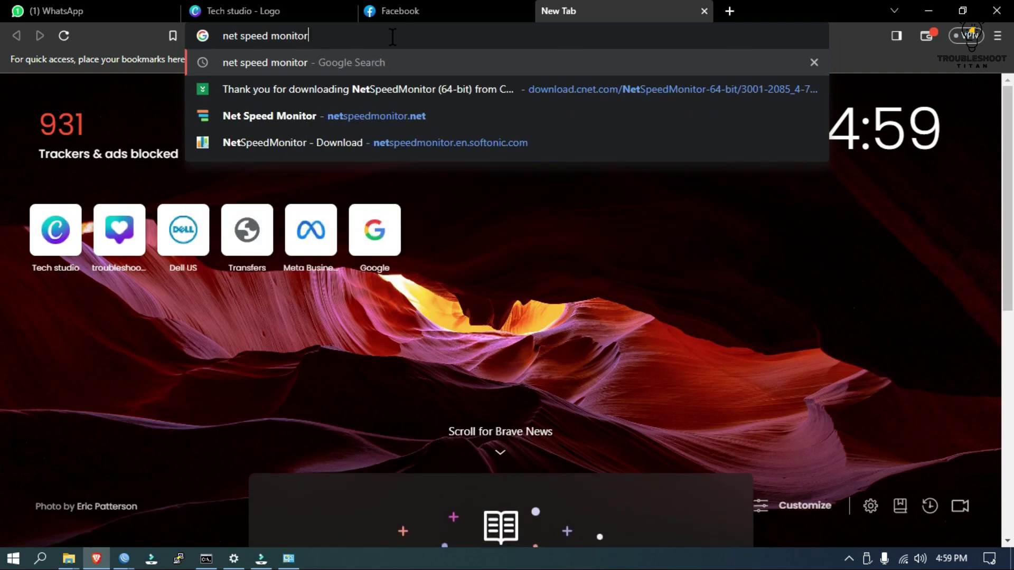
pyautogui.press('Return')
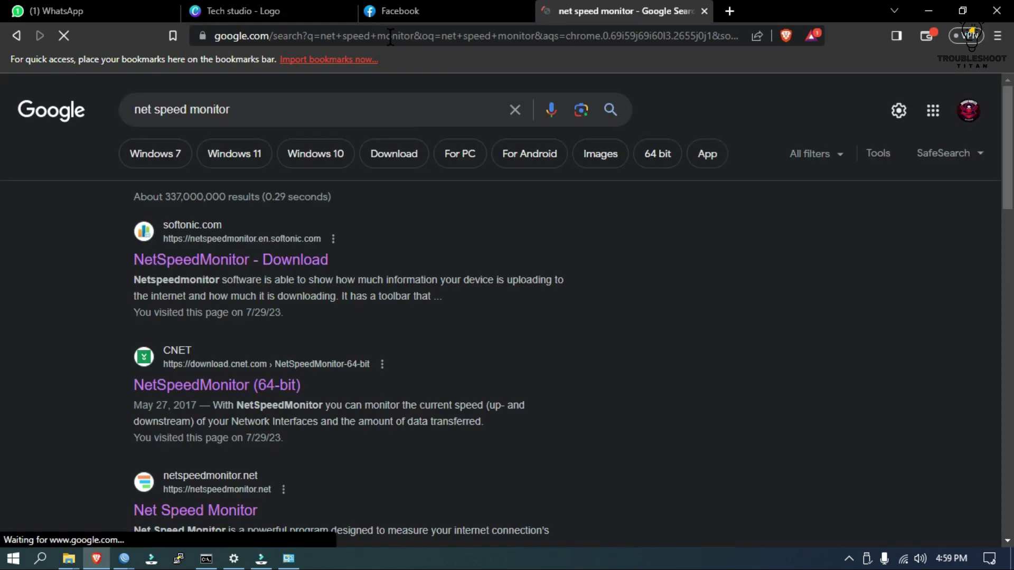
# Look over the search results and open Softonic's "NetSpeedMonitor - Download" page
pyautogui.scroll(-15, 296, 285)
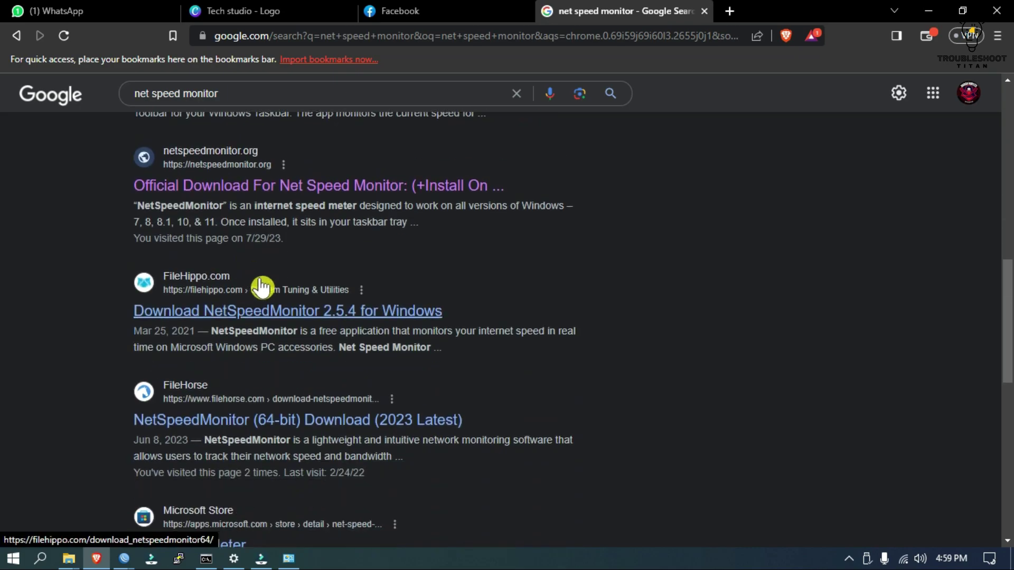
pyautogui.scroll(15, 284, 247)
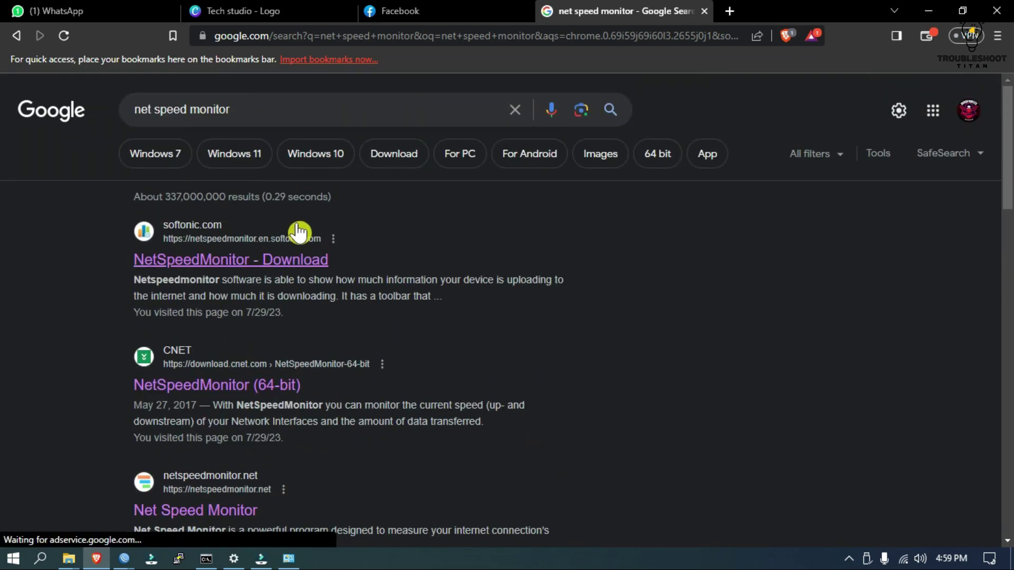
pyautogui.click(220, 260)
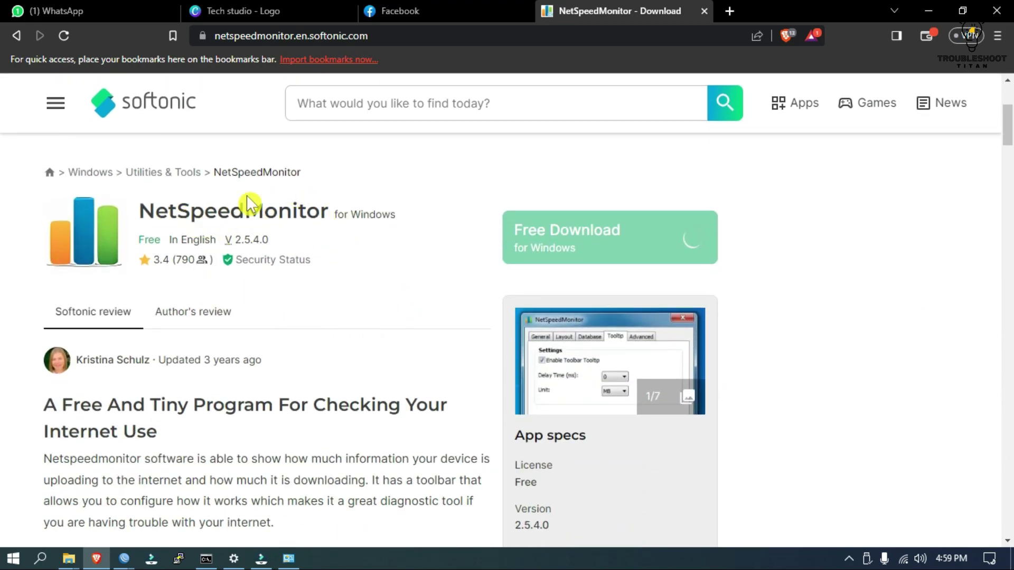
# Examine the Softonic NetSpeedMonitor page, including its review, app specs, changes, pros and cons, and download option
pyautogui.scroll(-4, 358, 253)
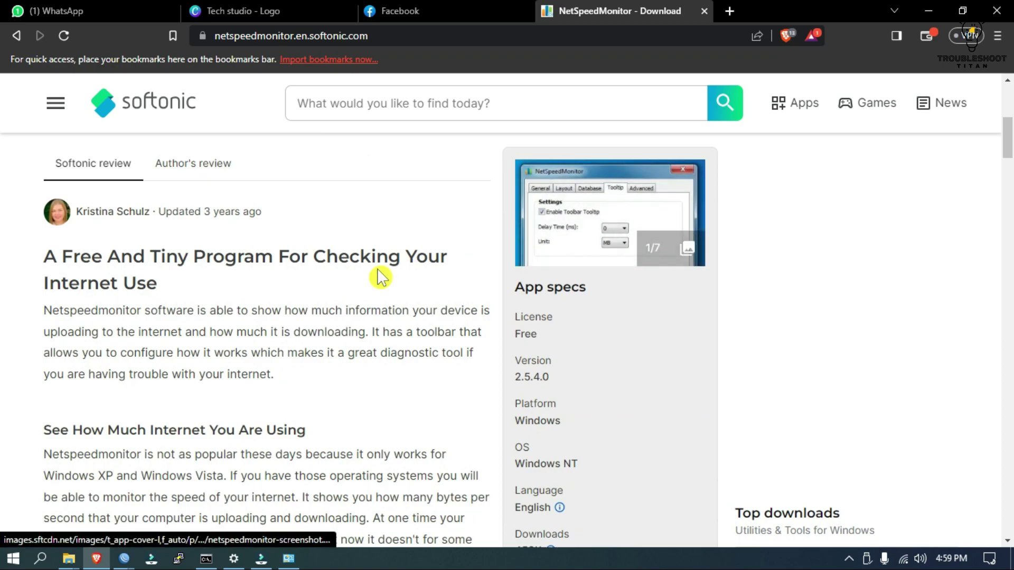
pyautogui.scroll(-4, 381, 277)
pyautogui.scroll(-4, 275, 317)
pyautogui.scroll(4, 299, 288)
pyautogui.scroll(-4, 324, 223)
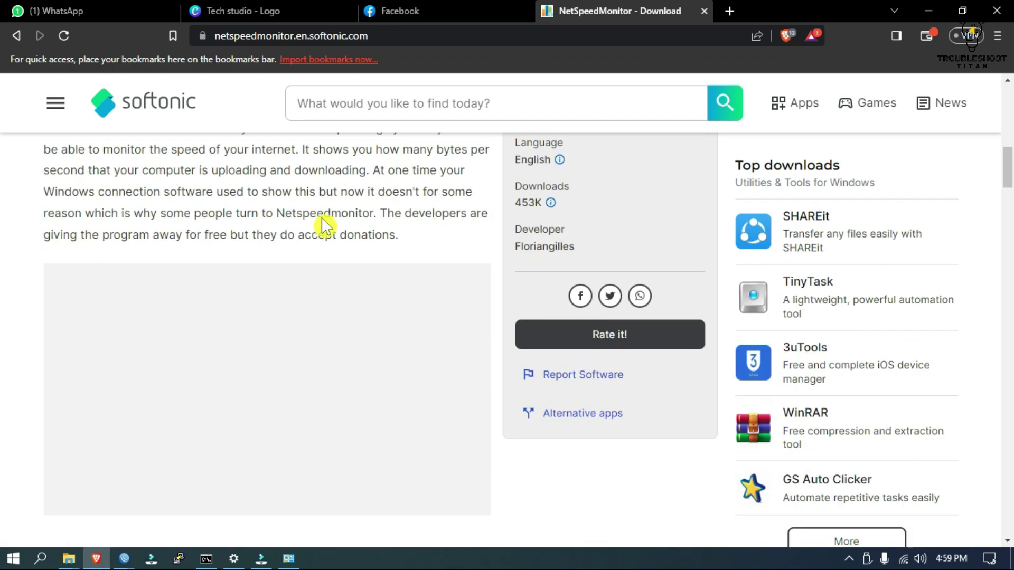
pyautogui.scroll(-4, 369, 275)
pyautogui.scroll(-5, 327, 327)
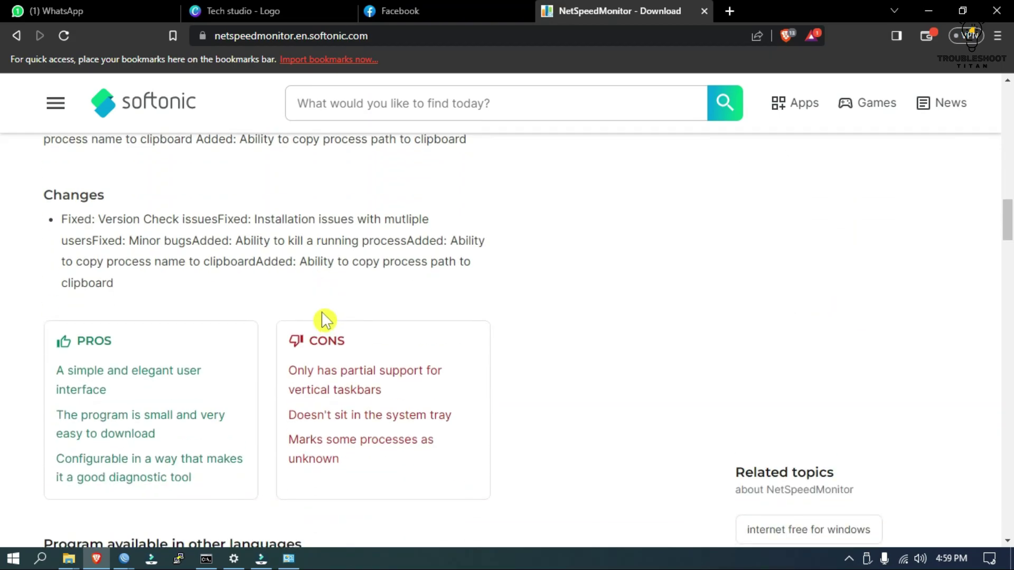
pyautogui.scroll(20, 305, 308)
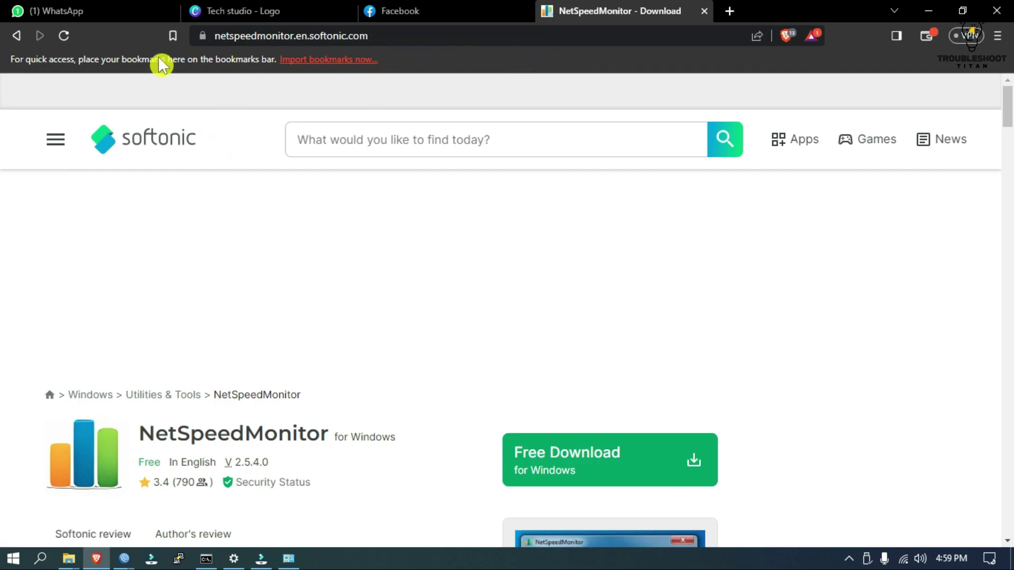
pyautogui.scroll(-5, 253, 274)
pyautogui.scroll(-10, 252, 295)
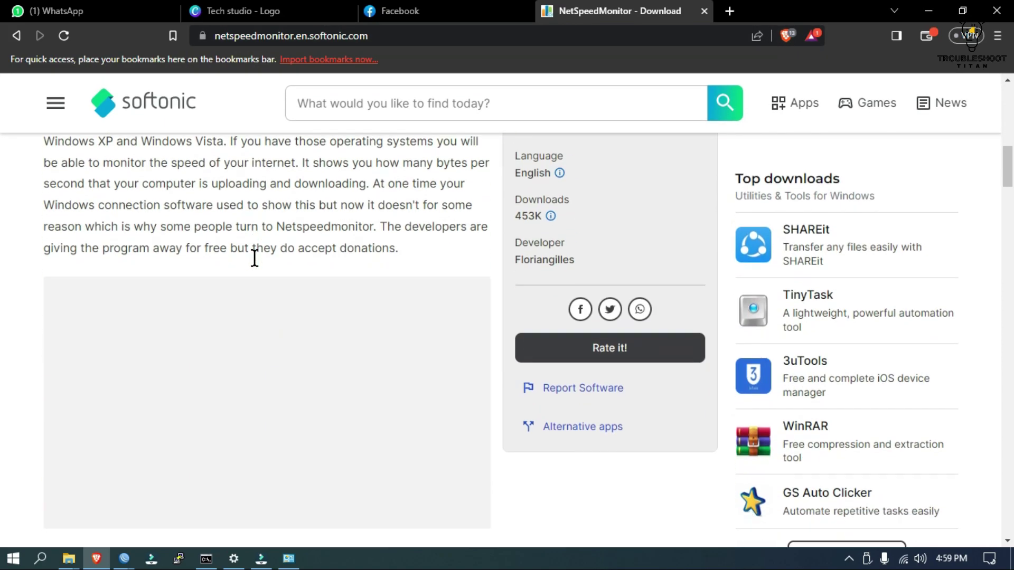
pyautogui.scroll(12, 249, 243)
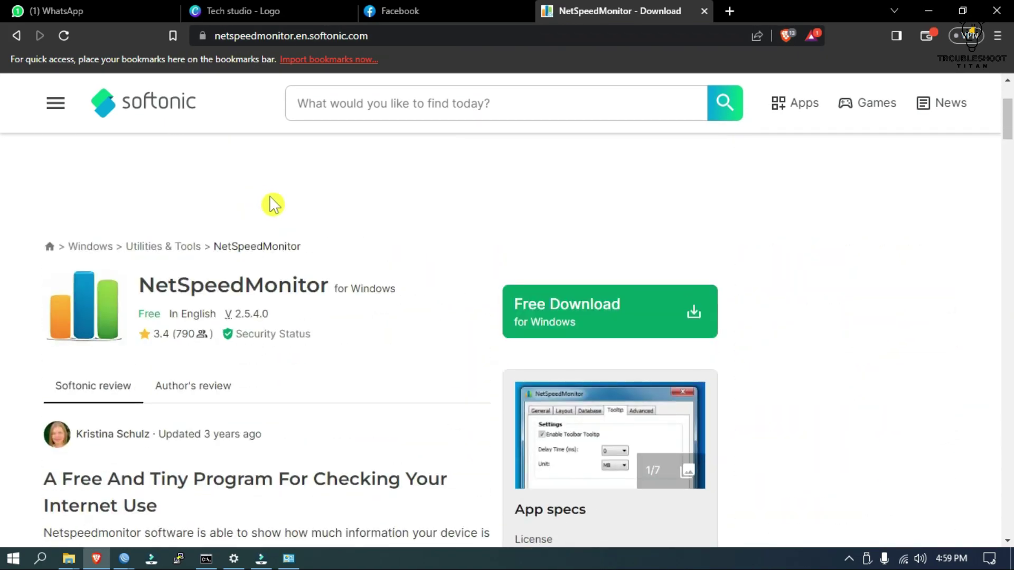
# Return to the search results, open CNET's NetSpeedMonitor (64-bit) download page, and minimize the browser
pyautogui.click(18, 36)
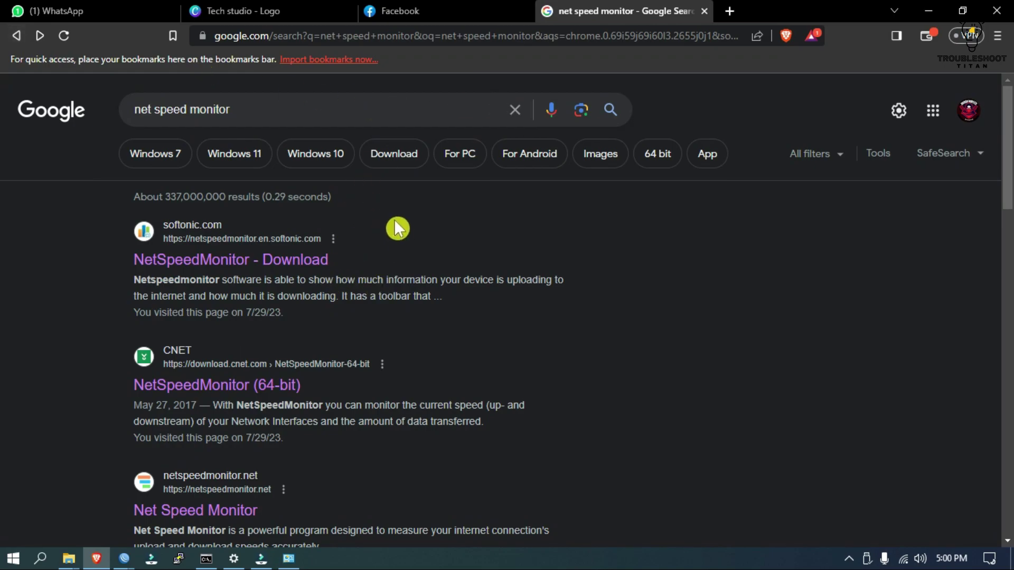
pyautogui.scroll(-1, 370, 264)
pyautogui.click(218, 319)
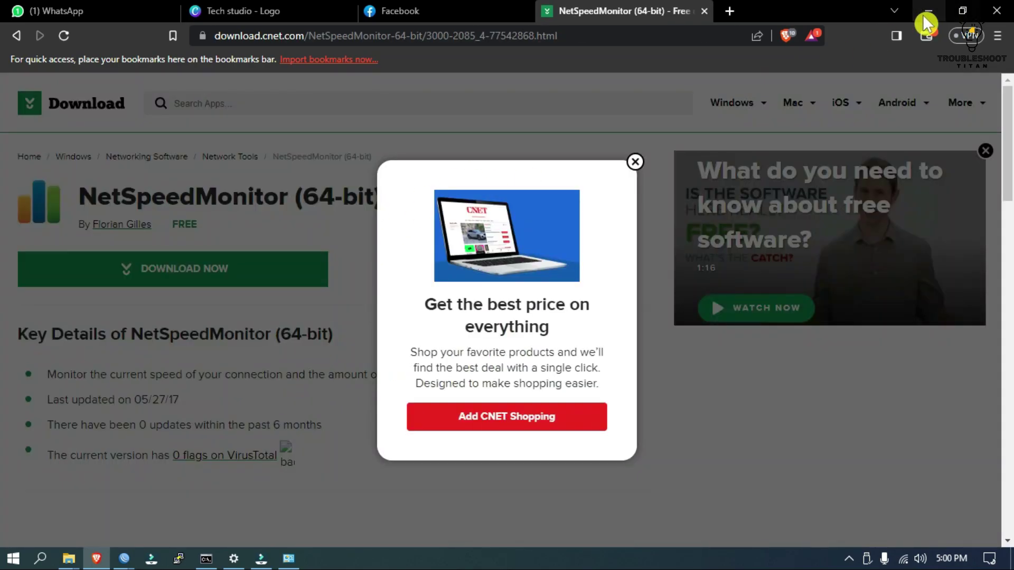
pyautogui.click(927, 12)
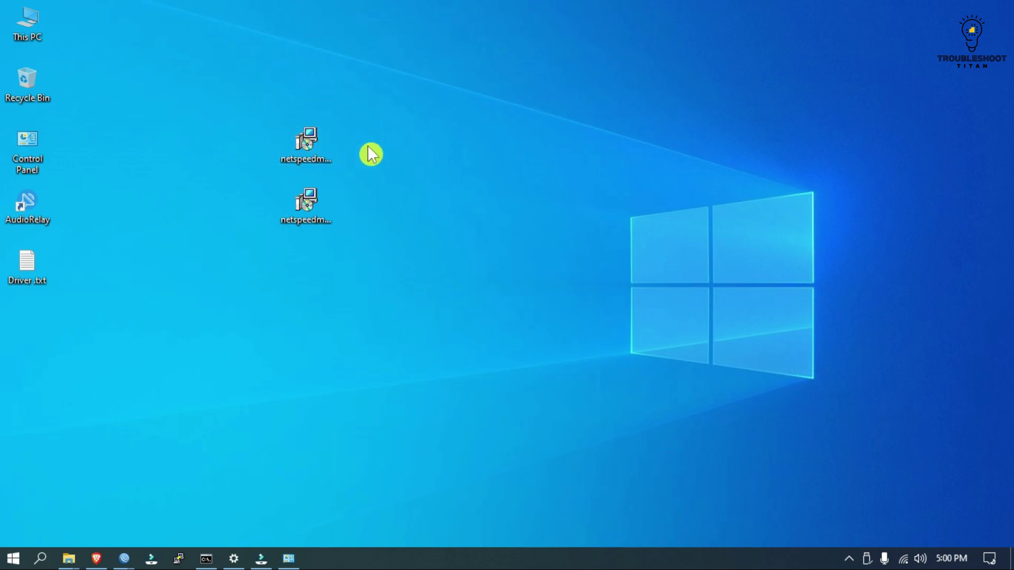
pyautogui.rightClick(533, 150)
pyautogui.click(592, 193)
pyautogui.rightClick(523, 150)
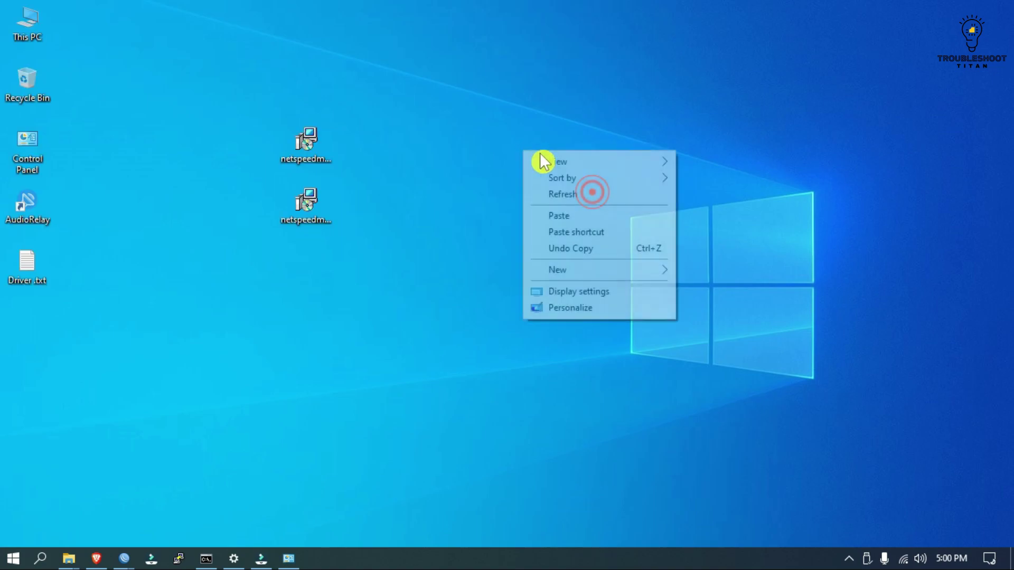
pyautogui.click(570, 192)
pyautogui.rightClick(531, 139)
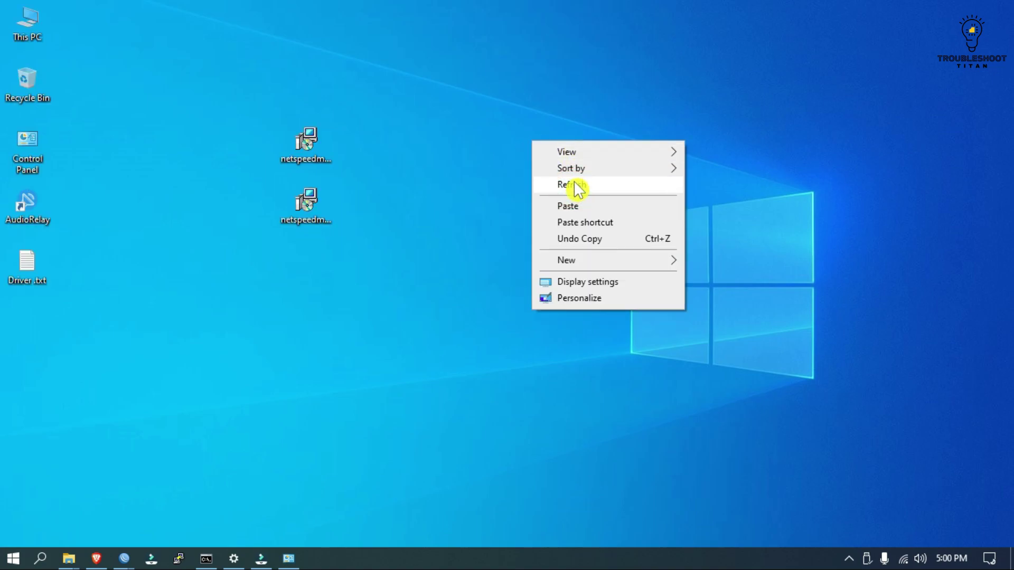
pyautogui.click(574, 186)
pyautogui.rightClick(497, 147)
pyautogui.click(535, 191)
pyautogui.rightClick(457, 155)
pyautogui.click(499, 200)
pyautogui.rightClick(461, 148)
pyautogui.click(513, 195)
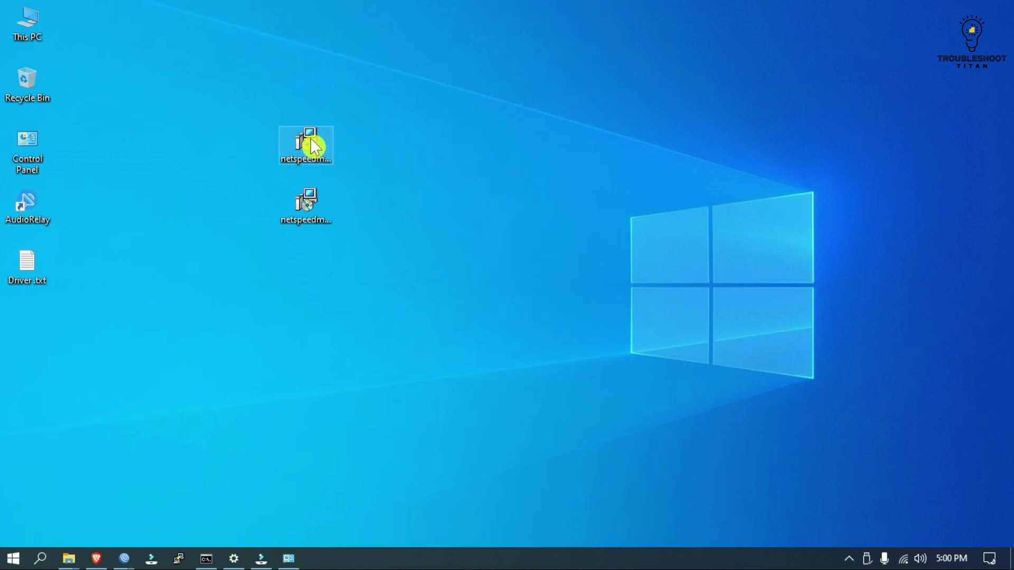
pyautogui.moveTo(314, 147)
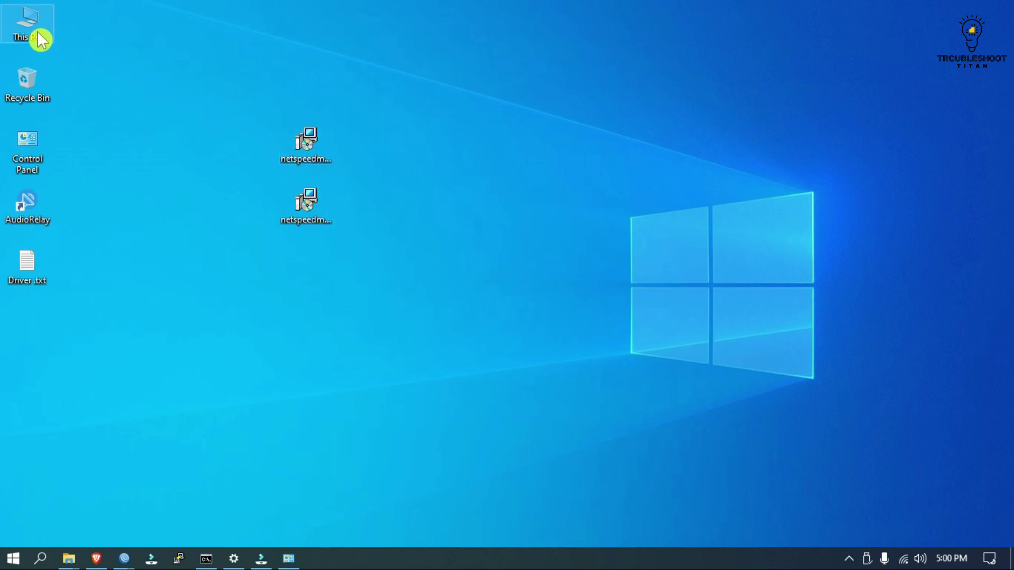
pyautogui.rightClick(149, 41)
pyautogui.click(194, 89)
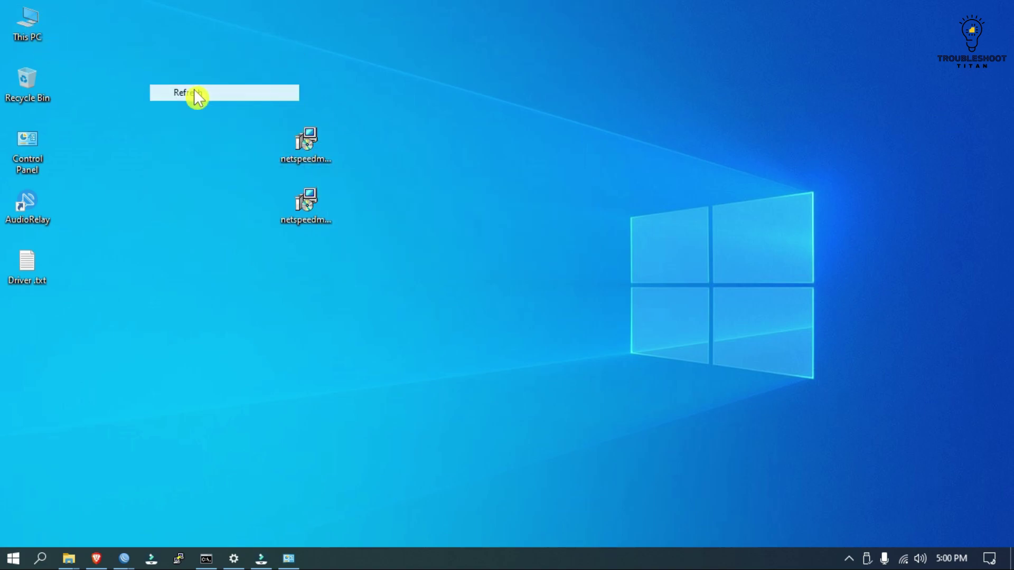
pyautogui.rightClick(135, 74)
pyautogui.click(182, 110)
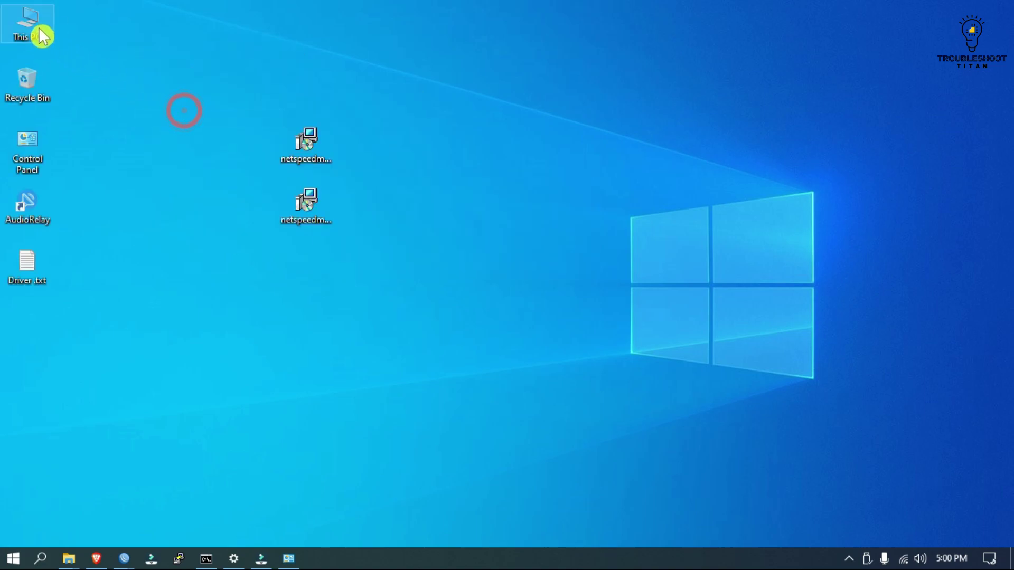
# Open the properties of This PC, check the system type in the device specifications, and minimize the Settings window
pyautogui.rightClick(31, 18)
pyautogui.click(84, 191)
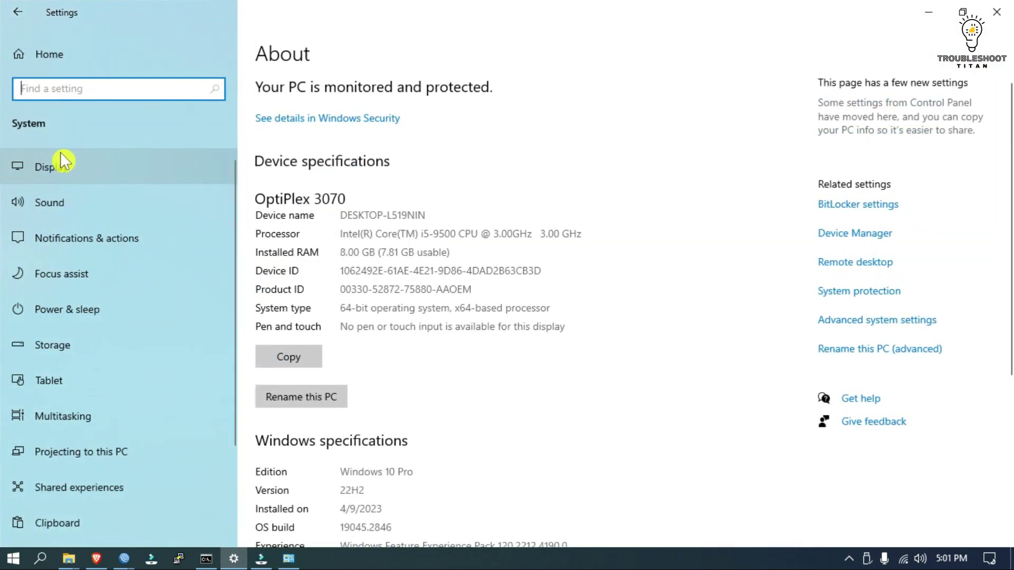
pyautogui.scroll(-2, 464, 306)
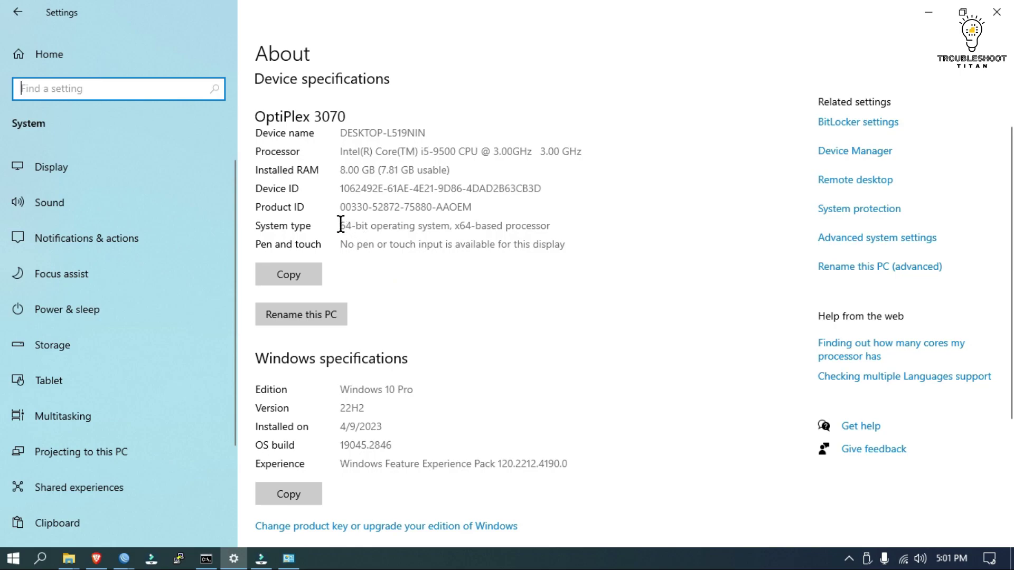
pyautogui.moveTo(352, 223); pyautogui.dragTo(547, 238)
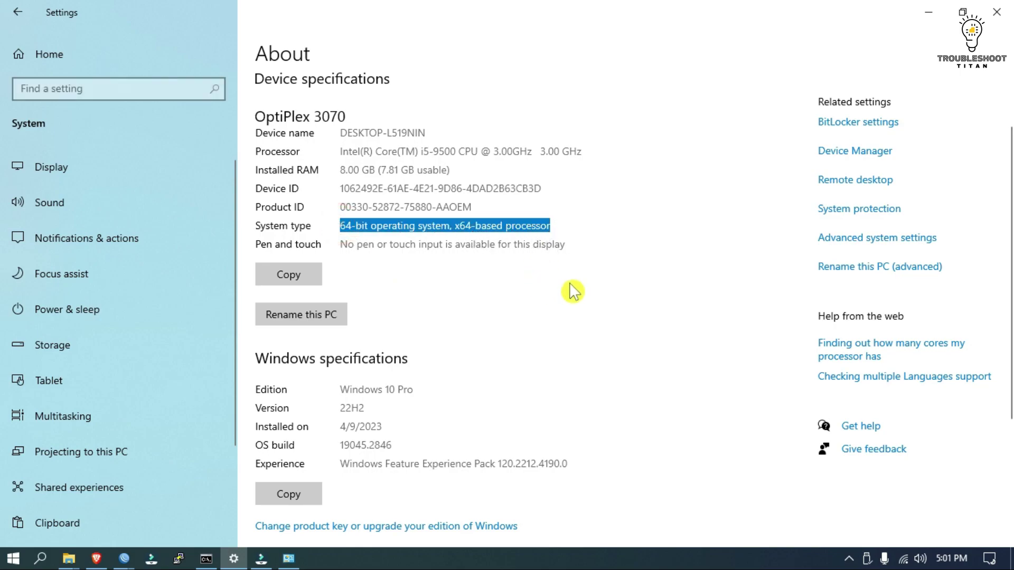
pyautogui.click(552, 290)
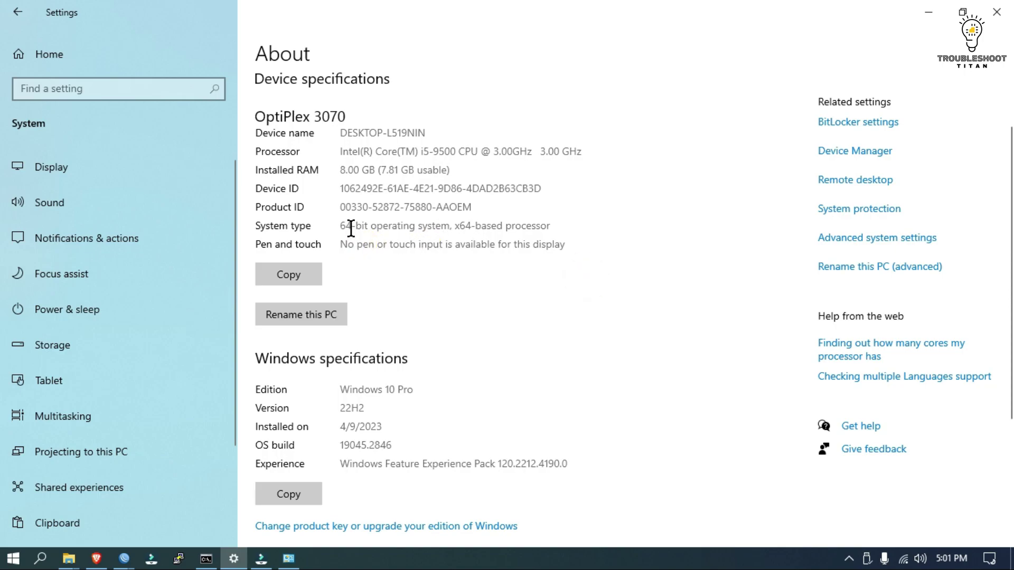
pyautogui.click(351, 227)
pyautogui.click(541, 270)
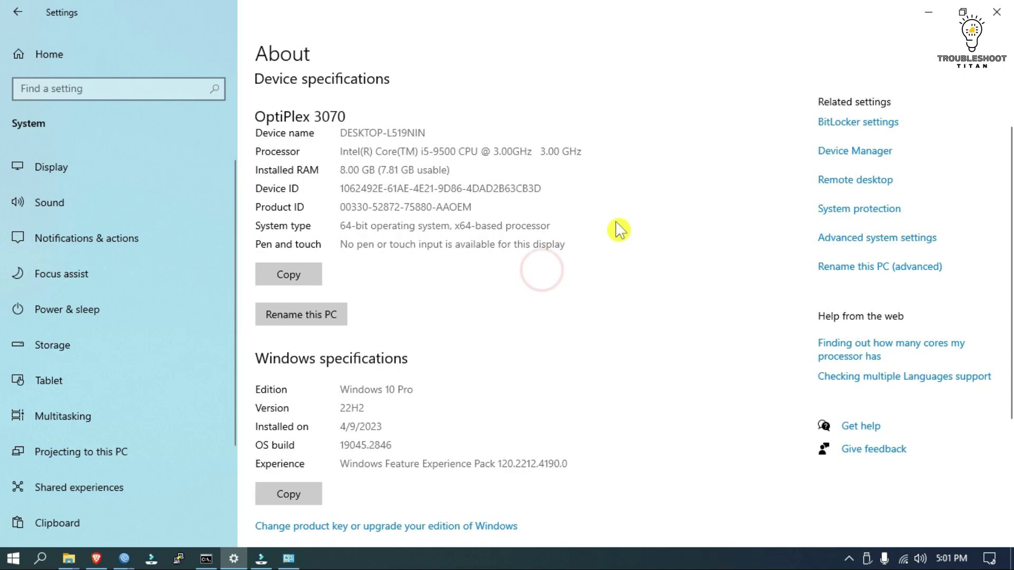
pyautogui.click(931, 12)
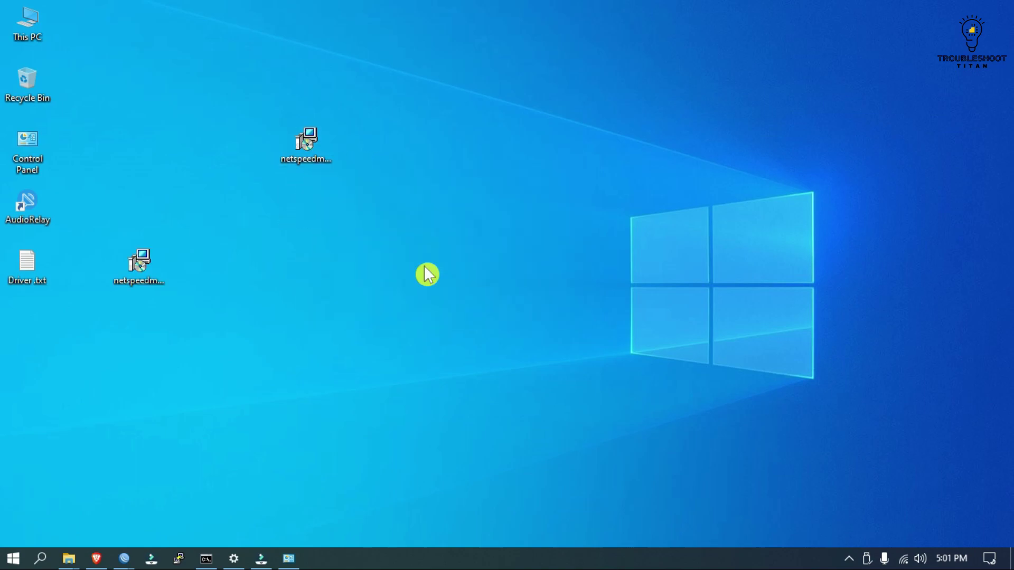
# Move the netspeedmonitor_2_5_4_0_x64_setup.msi installer to an empty area of the desktop, well apart from the other installer
pyautogui.moveTo(310, 139); pyautogui.dragTo(635, 272)
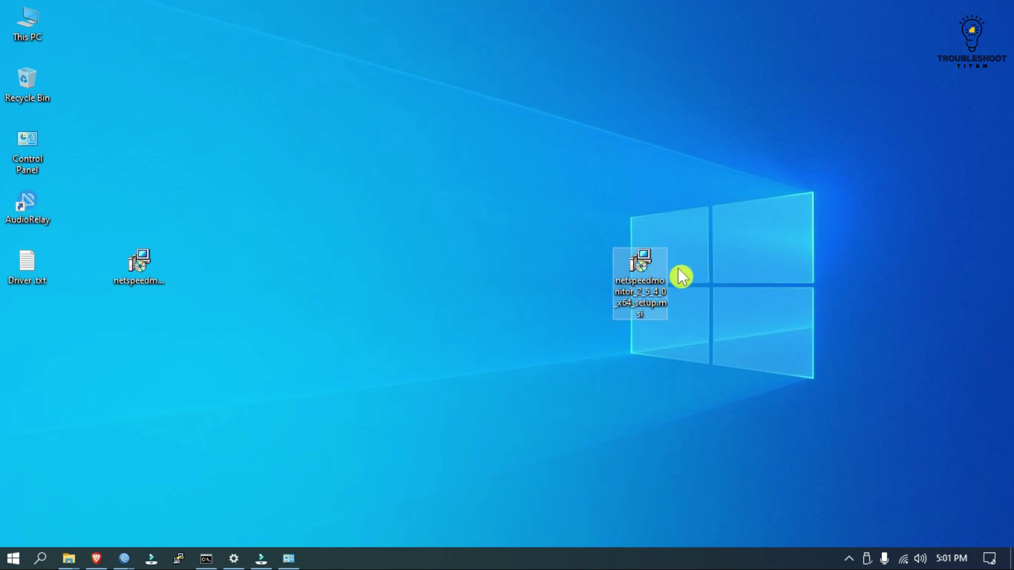
pyautogui.moveTo(648, 273)
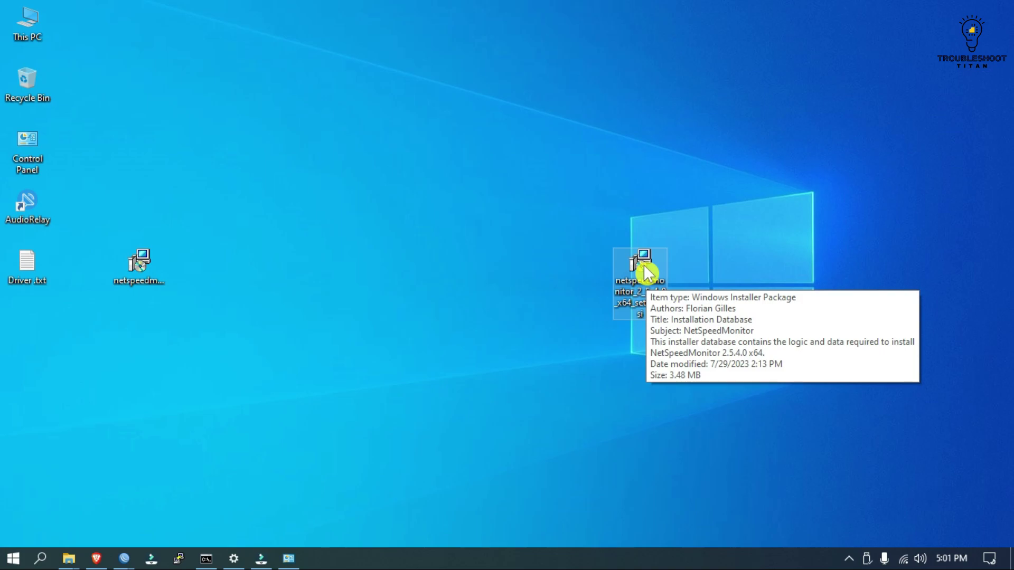
# Try to install NetSpeedMonitor from the x64 installer on the desktop, and exit the setup wizard
pyautogui.click(454, 231)
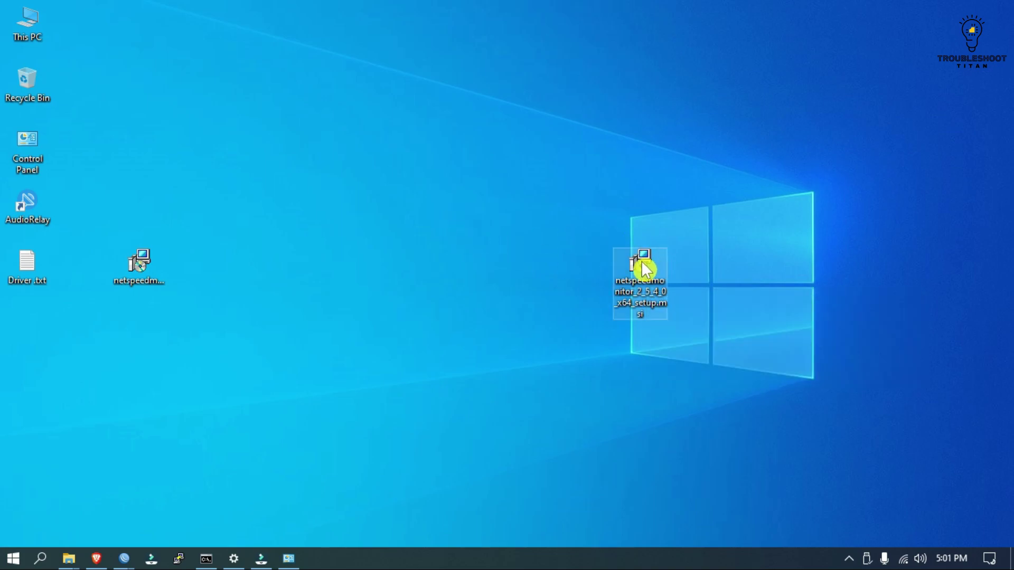
pyautogui.rightClick(642, 262)
pyautogui.click(677, 195)
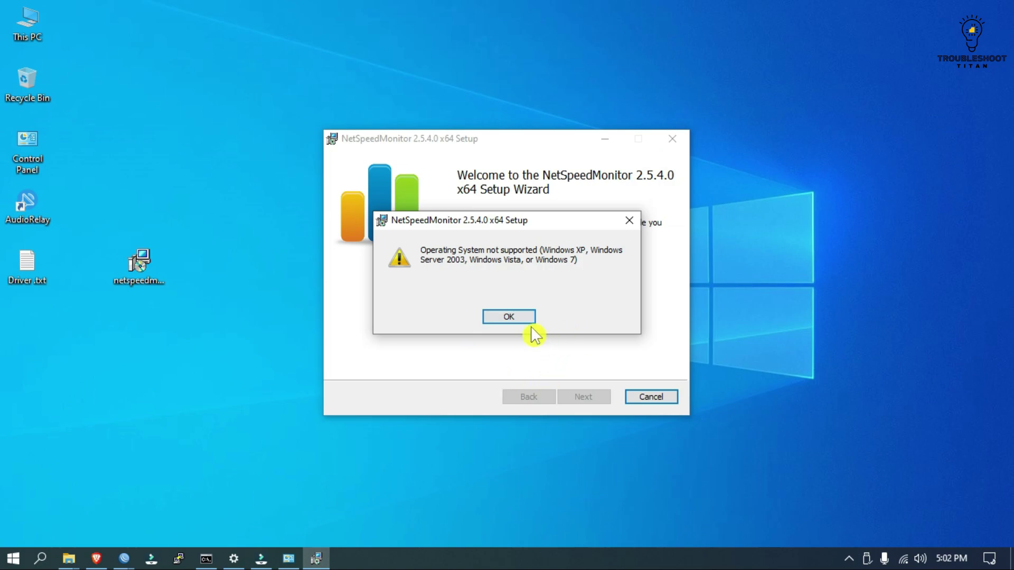
pyautogui.click(510, 316)
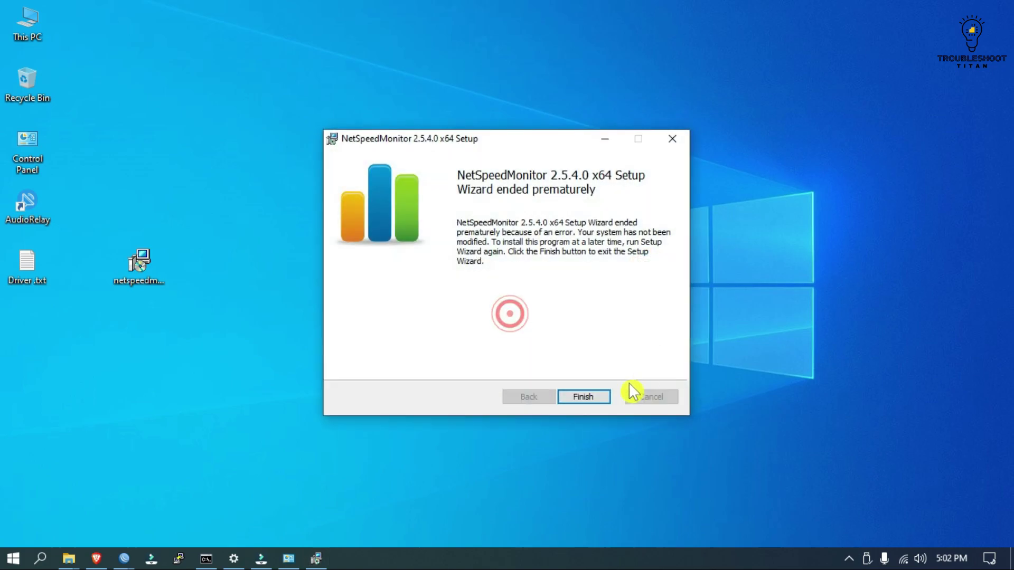
pyautogui.click(581, 395)
# Refresh the desktop and move the x64 NetSpeedMonitor installer closer to the middle of the desktop
pyautogui.rightClick(377, 269)
pyautogui.click(451, 313)
pyautogui.rightClick(349, 217)
pyautogui.click(410, 262)
pyautogui.rightClick(340, 233)
pyautogui.click(383, 269)
pyautogui.moveTo(653, 274); pyautogui.dragTo(472, 204)
pyautogui.click(533, 209)
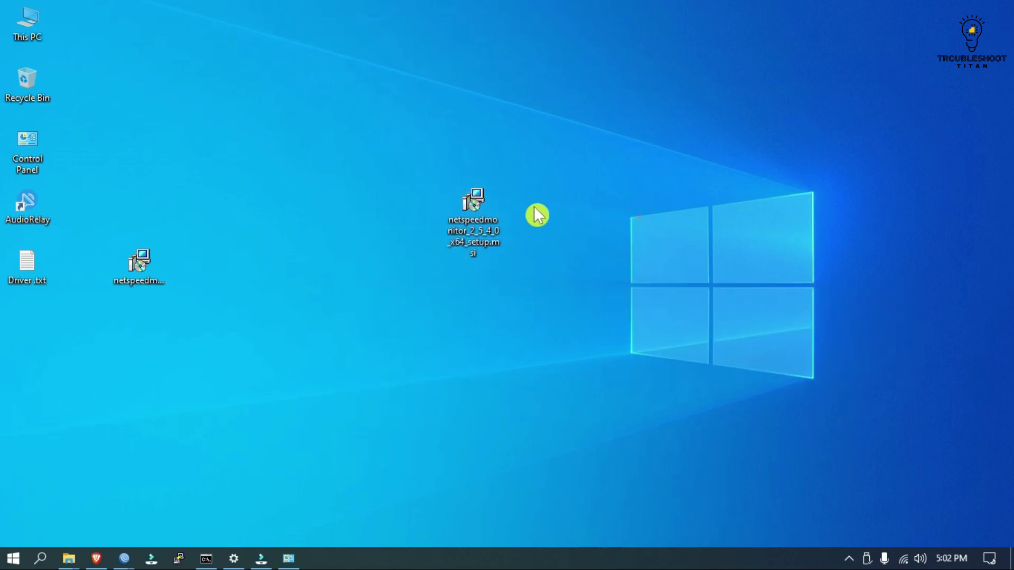
# Open the properties of netspeedmonitor_2_5_4_0_x64_setup.msi and enable compatibility mode for Previous version of Windows
pyautogui.rightClick(480, 197)
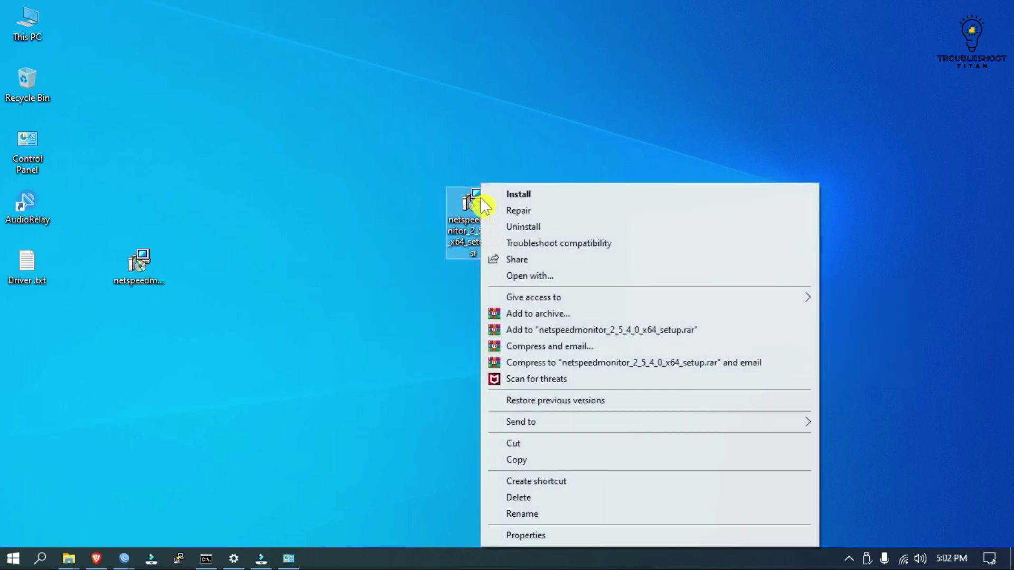
pyautogui.click(540, 536)
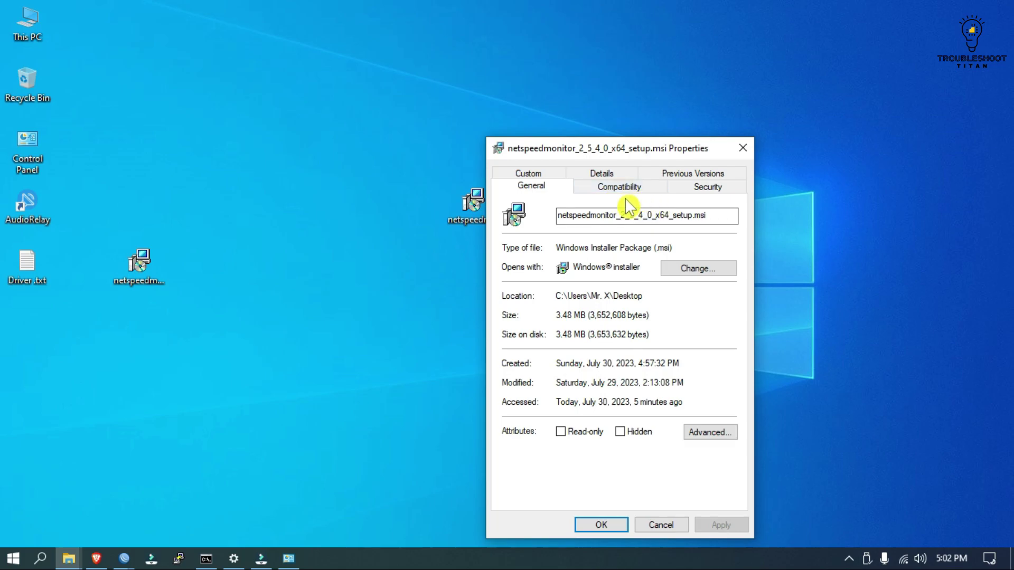
pyautogui.click(633, 188)
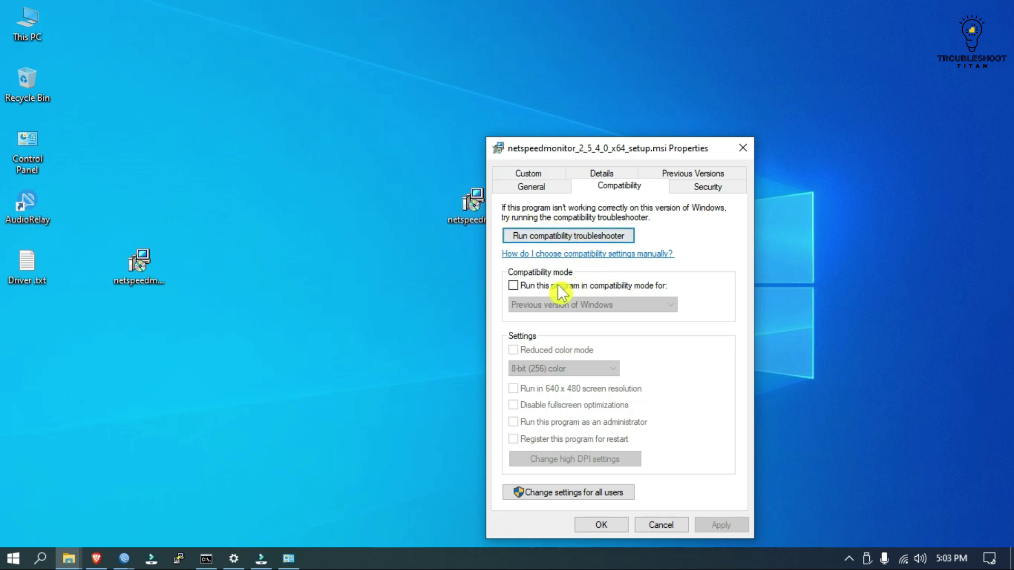
pyautogui.click(513, 285)
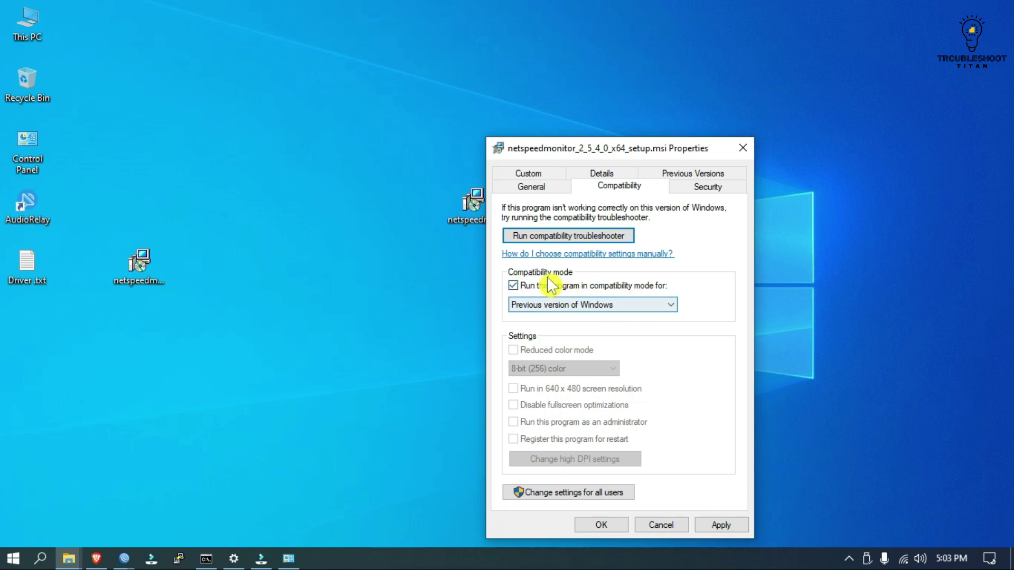
pyautogui.click(660, 307)
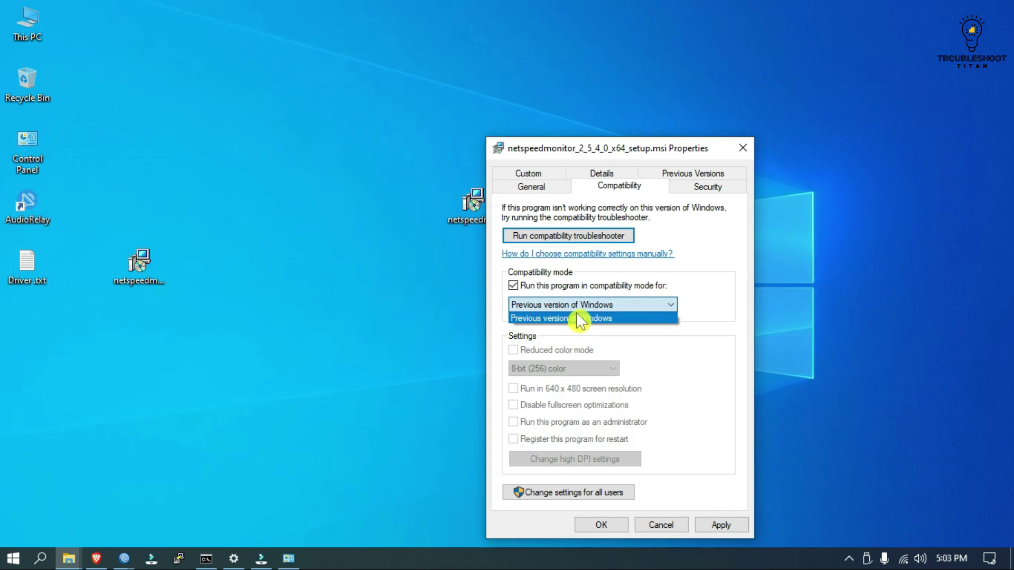
pyautogui.click(707, 294)
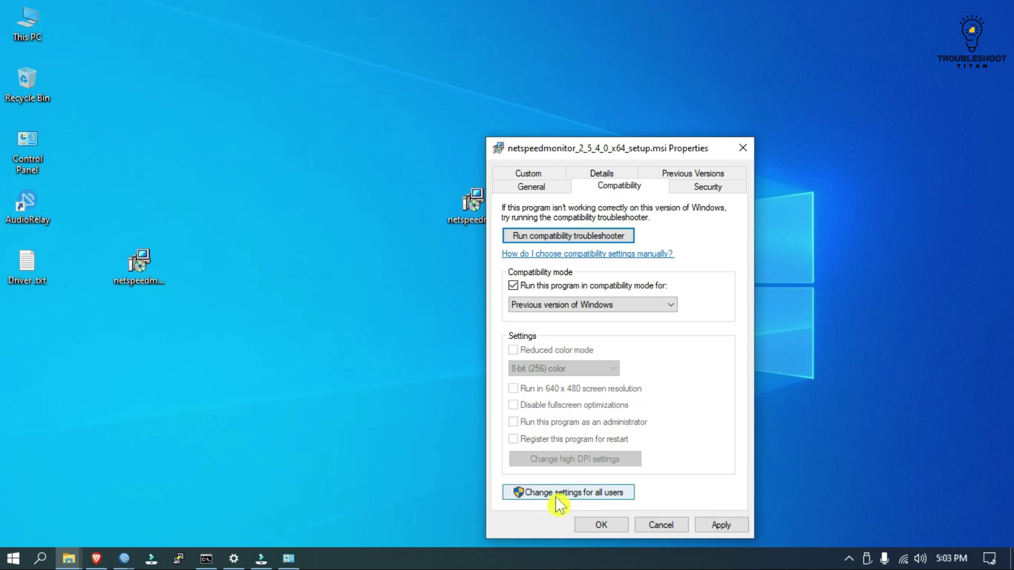
# Enable compatibility mode for Previous version of Windows for all users, apply it, and close the installer's properties
pyautogui.click(578, 493)
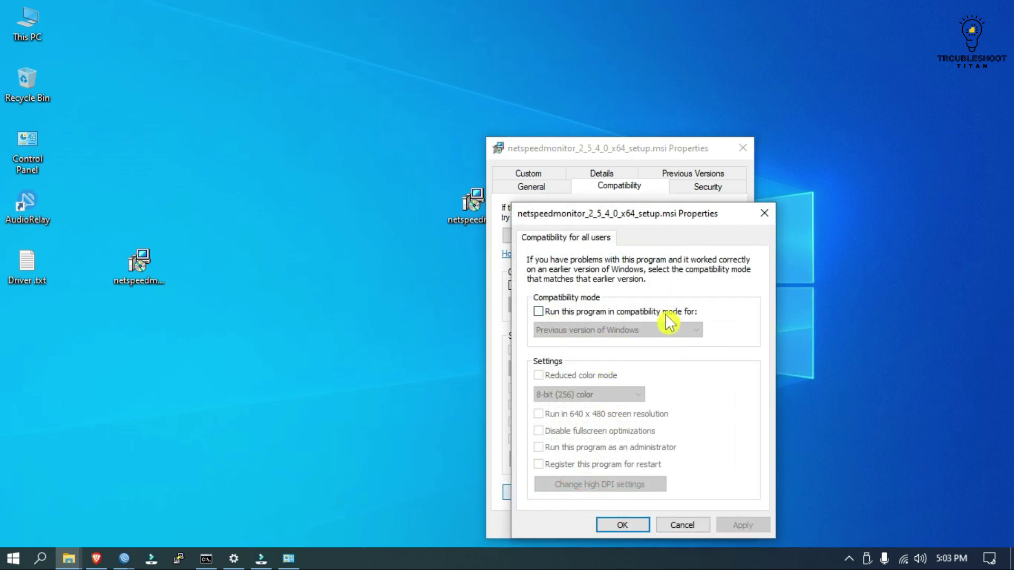
pyautogui.click(538, 311)
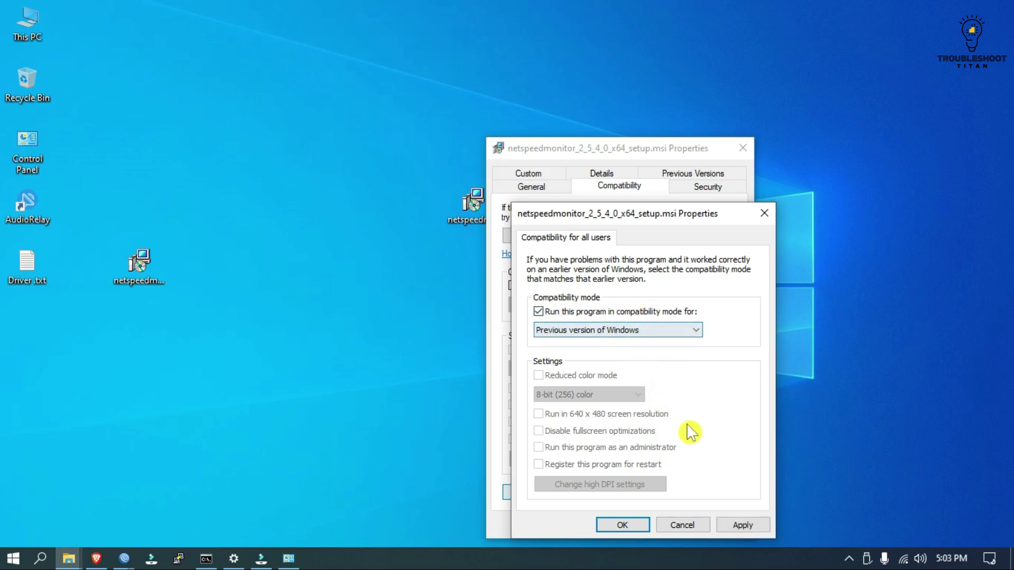
pyautogui.click(741, 525)
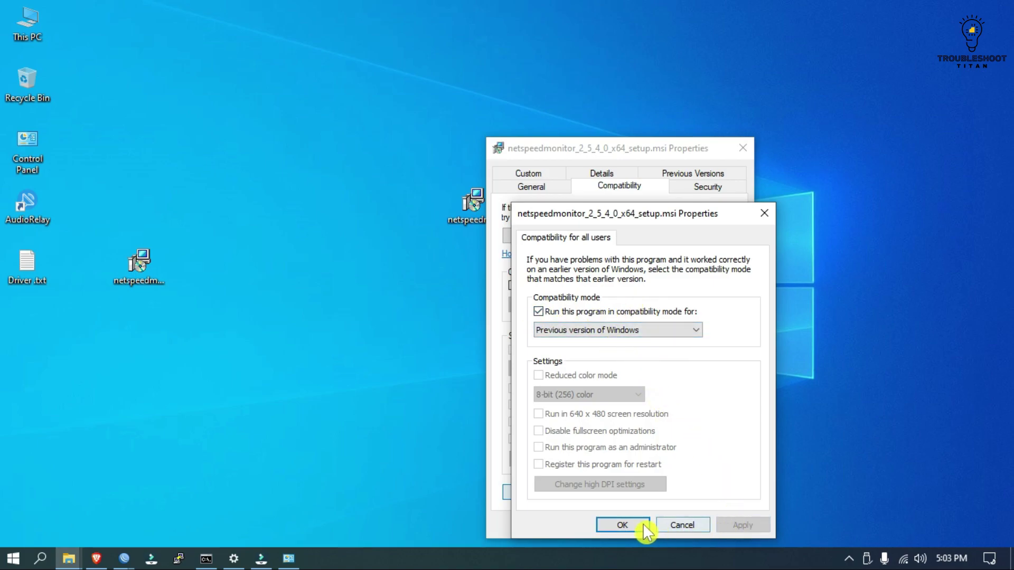
pyautogui.click(624, 523)
pyautogui.click(716, 525)
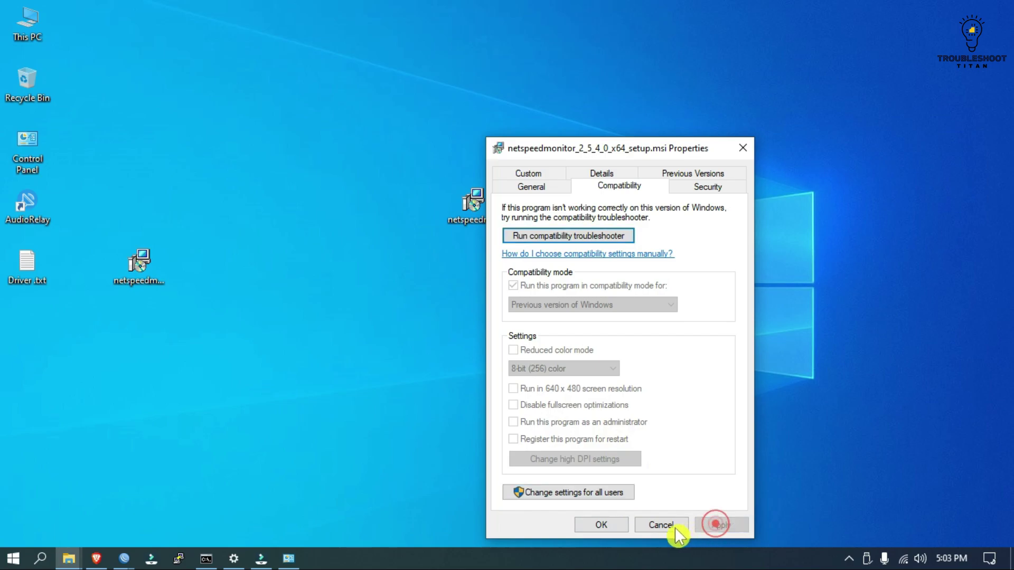
pyautogui.click(610, 524)
pyautogui.rightClick(583, 230)
pyautogui.click(630, 267)
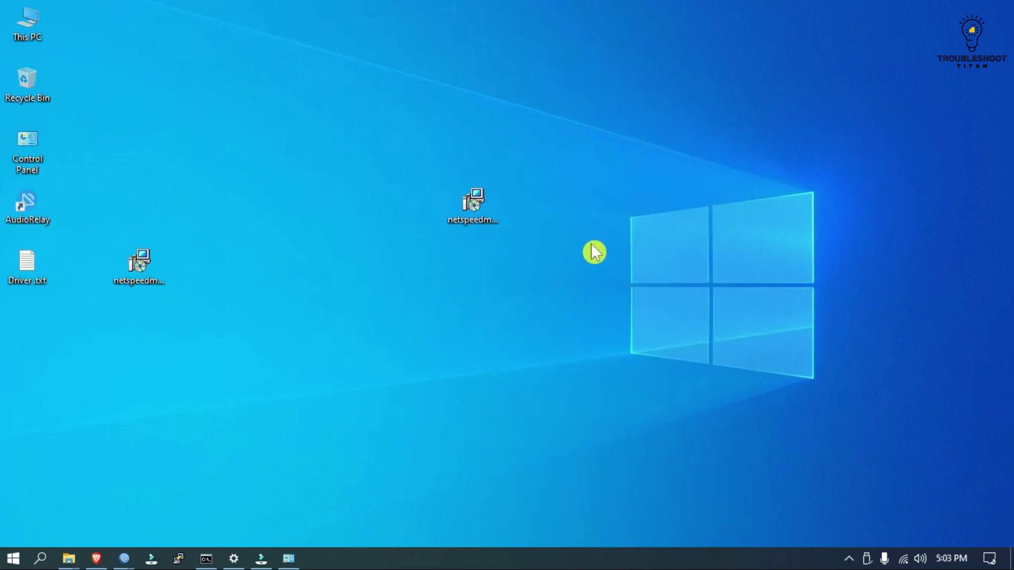
# Install NetSpeedMonitor 2.5.4.0 x64 with the license terms accepted and the default location C:\Program Files\NetSpeedMonitor\
pyautogui.doubleClick(478, 206)
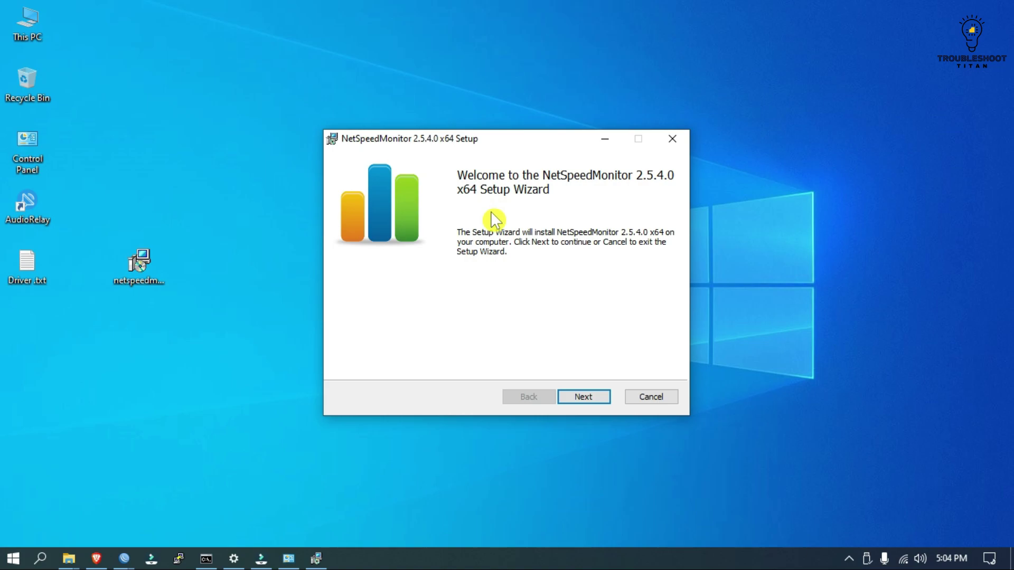
pyautogui.click(586, 401)
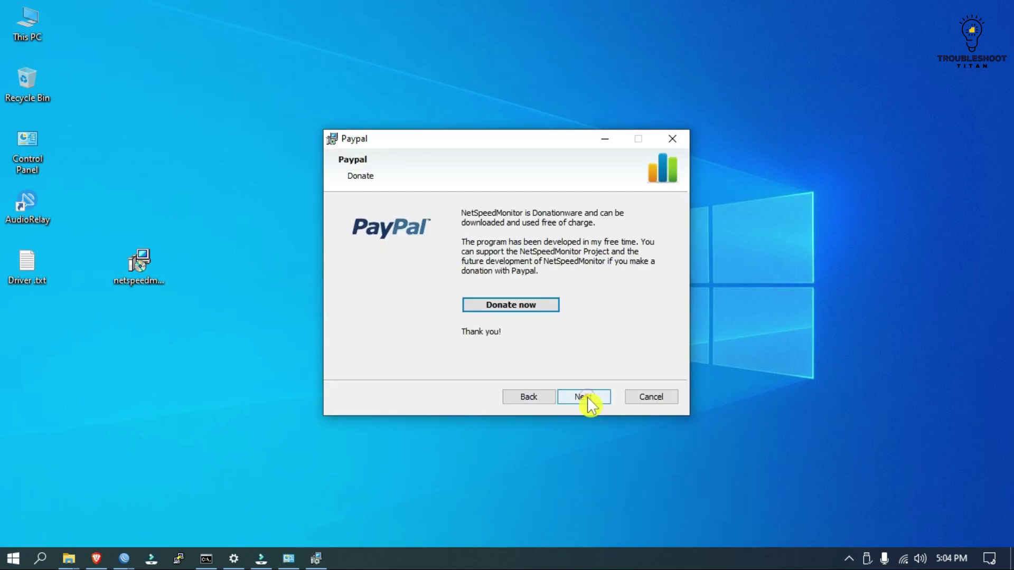
pyautogui.click(584, 398)
pyautogui.click(365, 361)
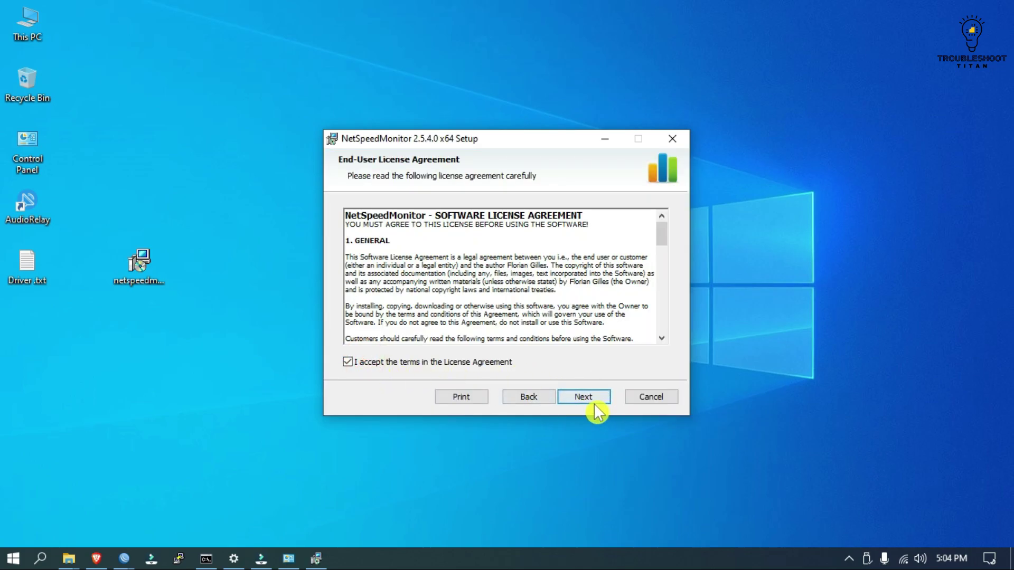
pyautogui.click(593, 397)
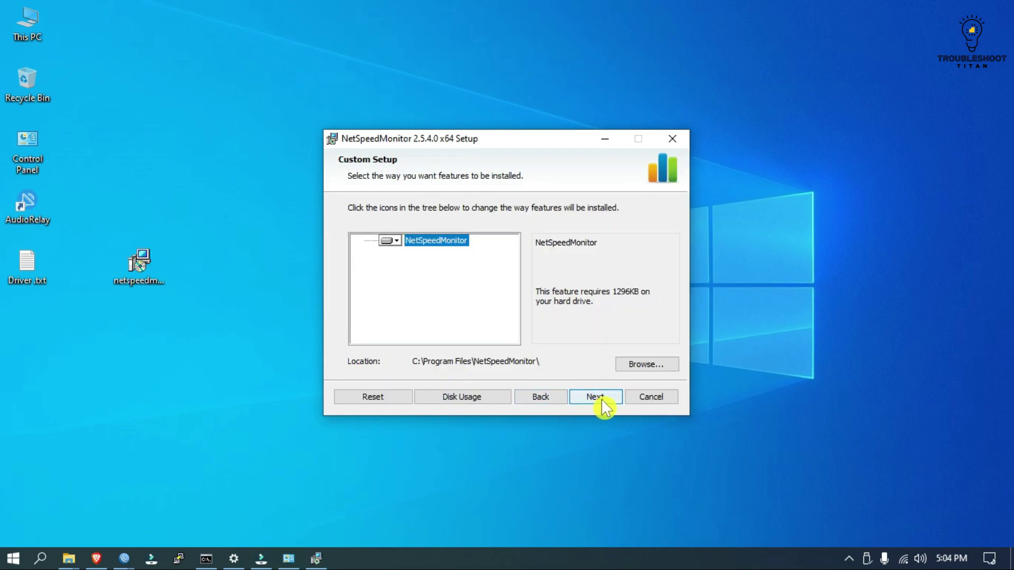
pyautogui.click(602, 401)
pyautogui.click(580, 397)
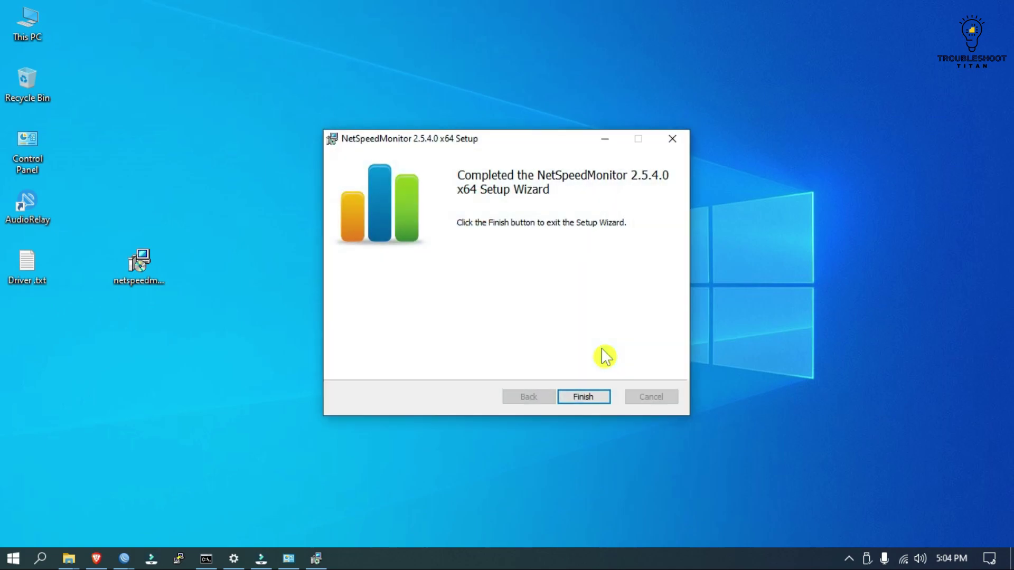
pyautogui.click(584, 397)
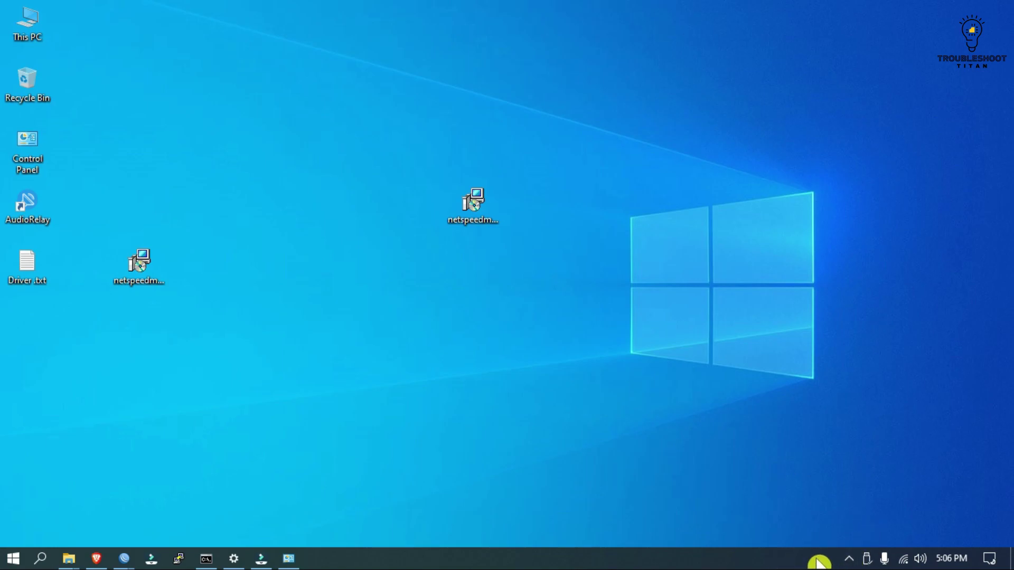
pyautogui.rightClick(568, 294)
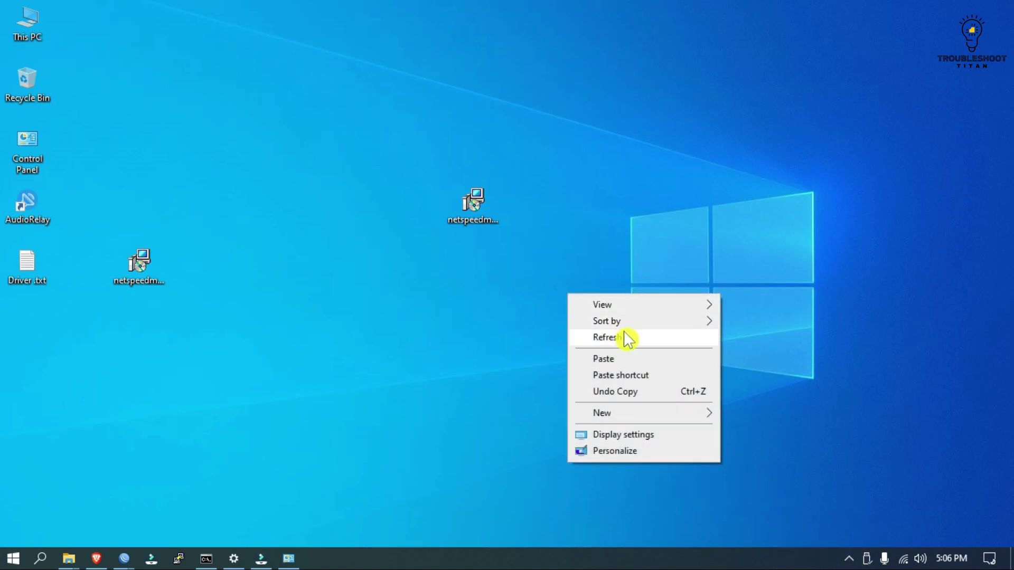
pyautogui.click(623, 331)
pyautogui.rightClick(414, 293)
pyautogui.click(481, 339)
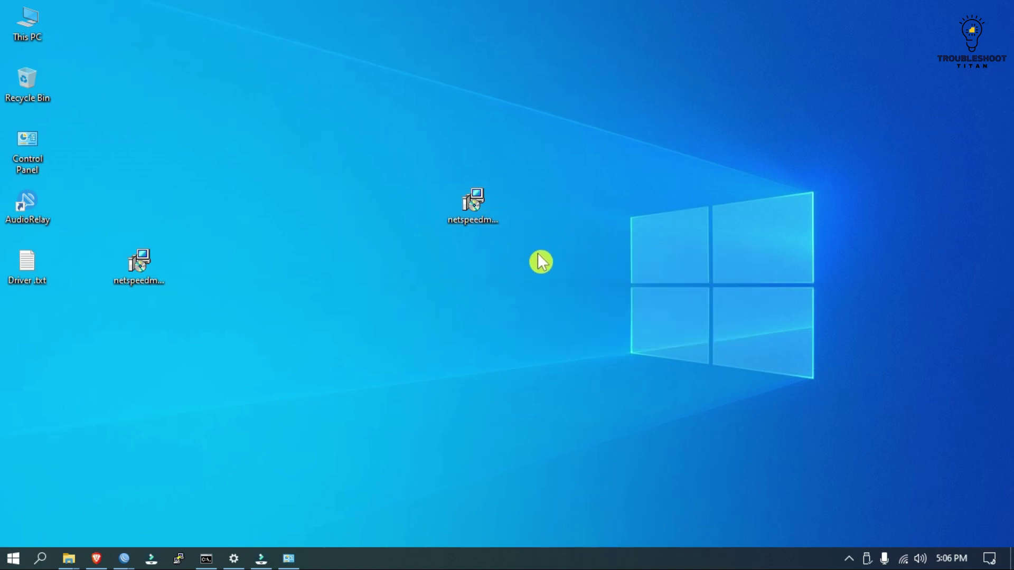
# Run nsmc.exe from C:\Program Files\NetSpeedMonitor and accept adding the NetSpeedMonitor toolbar to the taskbar
pyautogui.doubleClick(38, 33)
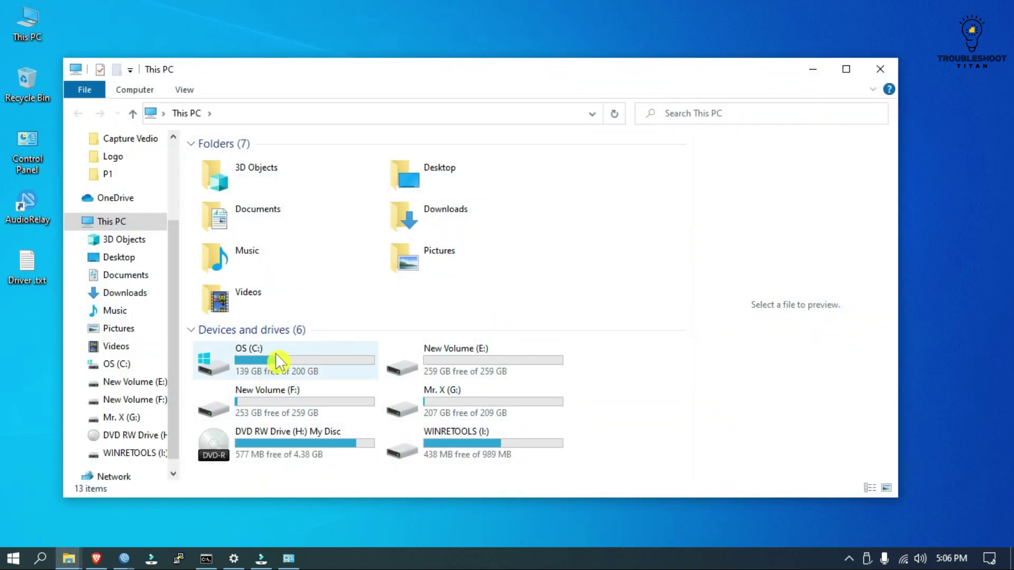
pyautogui.doubleClick(275, 353)
pyautogui.doubleClick(257, 291)
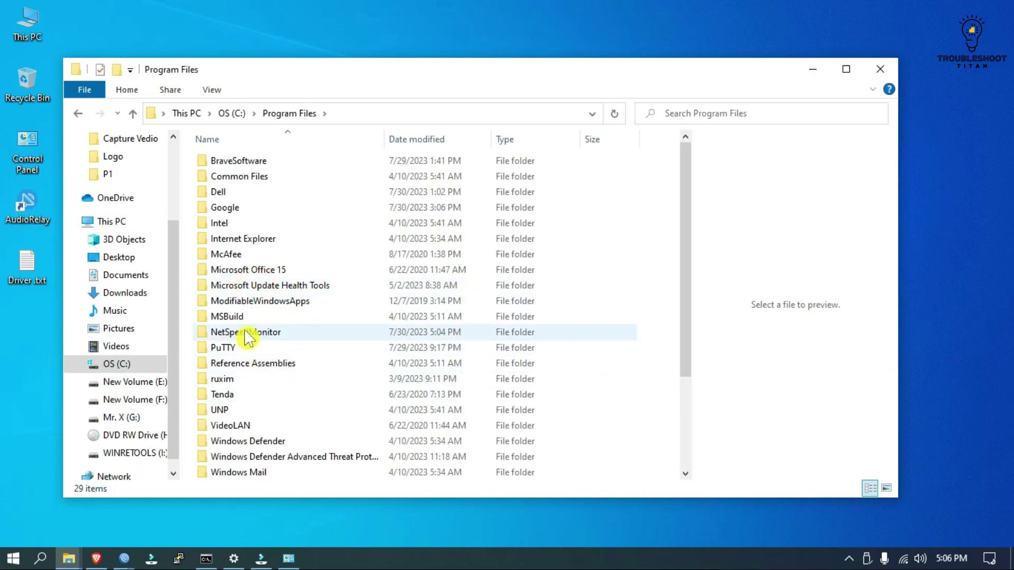
pyautogui.moveTo(259, 334)
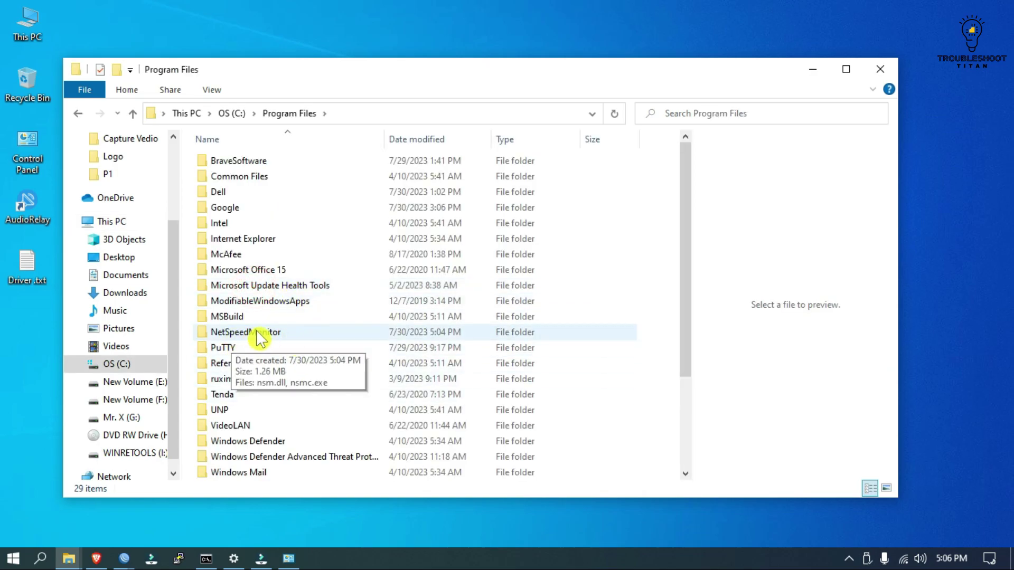
pyautogui.doubleClick(291, 333)
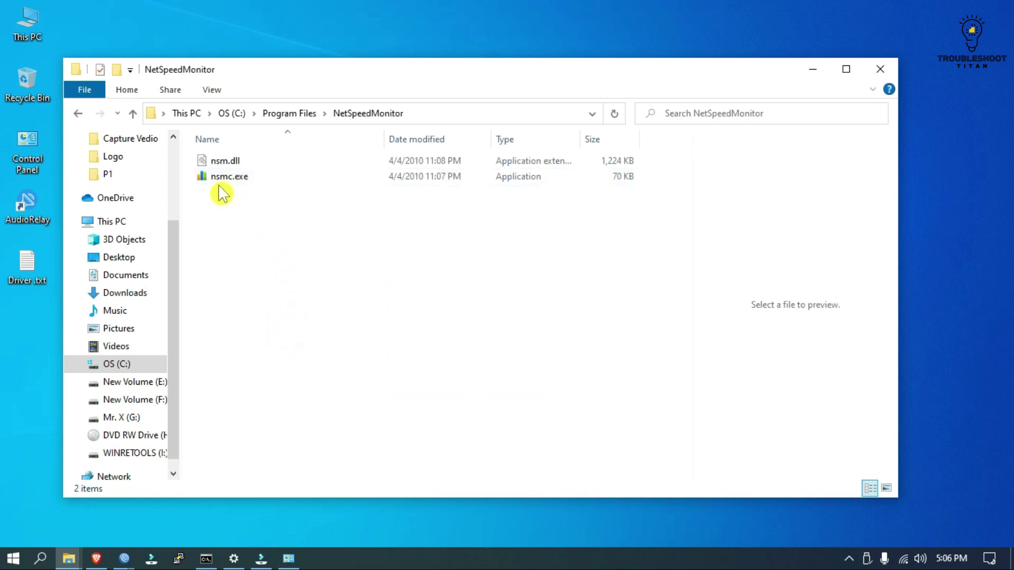
pyautogui.doubleClick(250, 183)
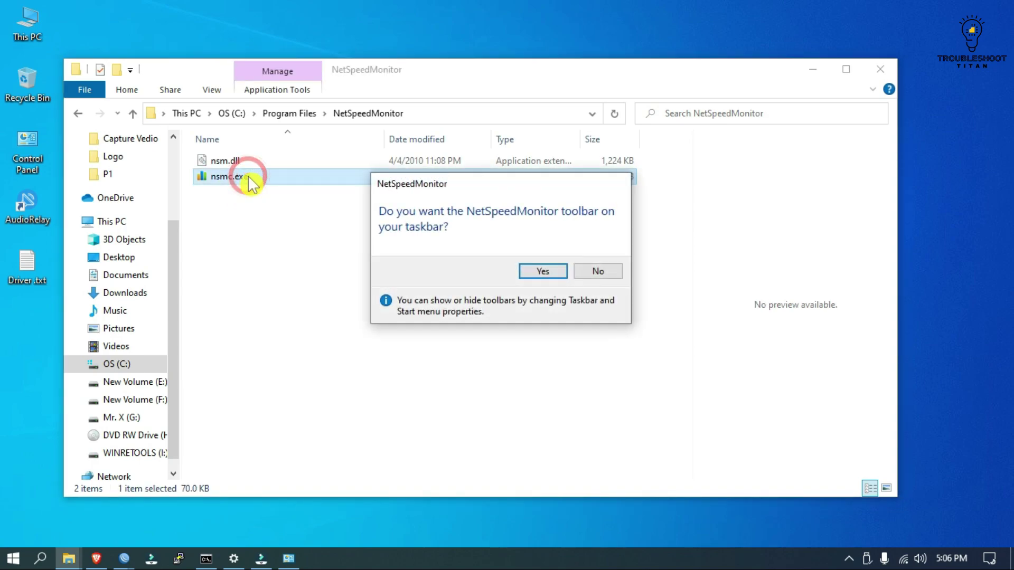
pyautogui.click(544, 272)
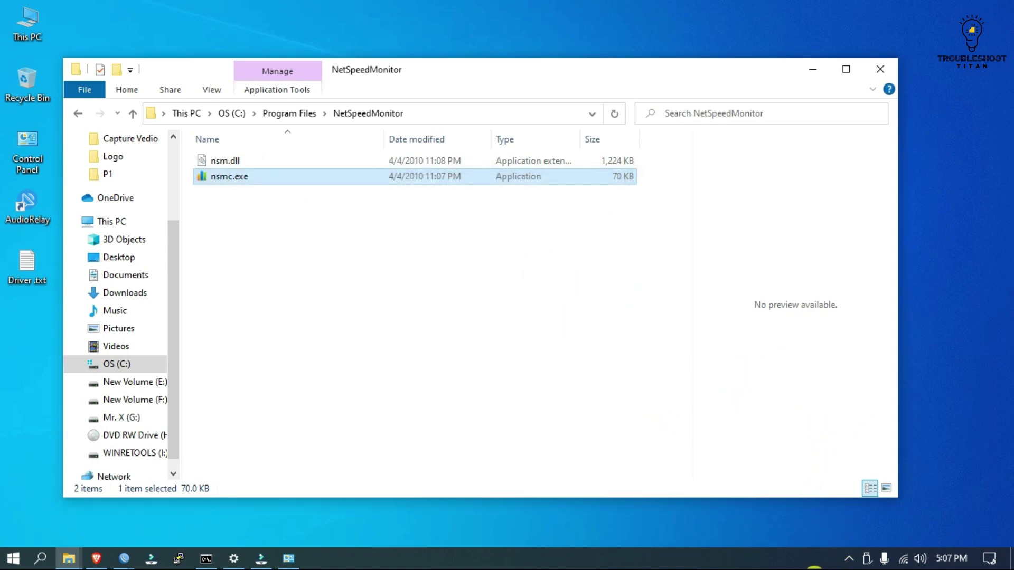
# Save the NetSpeedMonitor welcome settings with English and the Realtek 8188GU Wireless LAN 802.11n USB NIC interface, and close the program folder
pyautogui.click(810, 565)
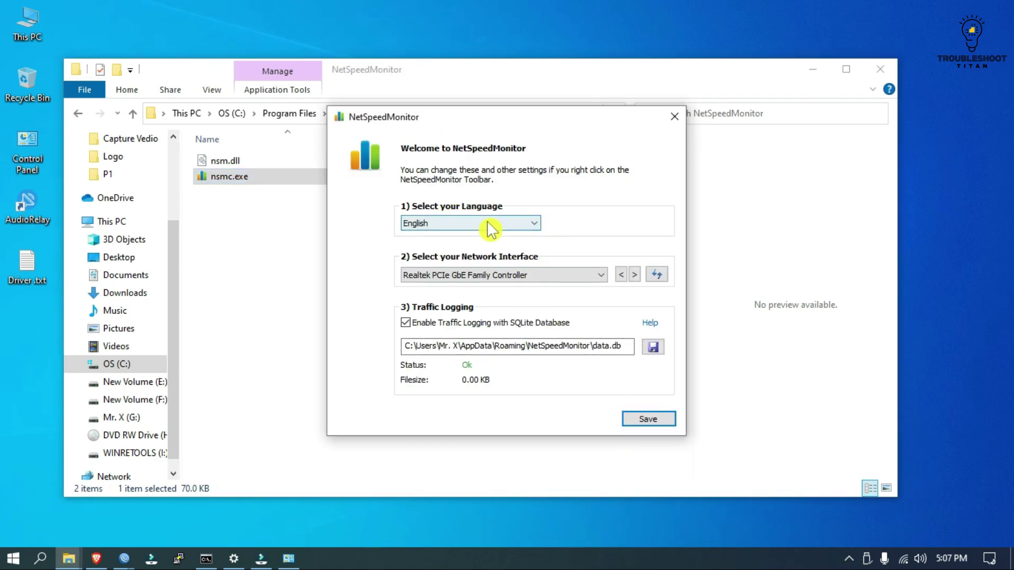
pyautogui.click(535, 223)
pyautogui.click(535, 223)
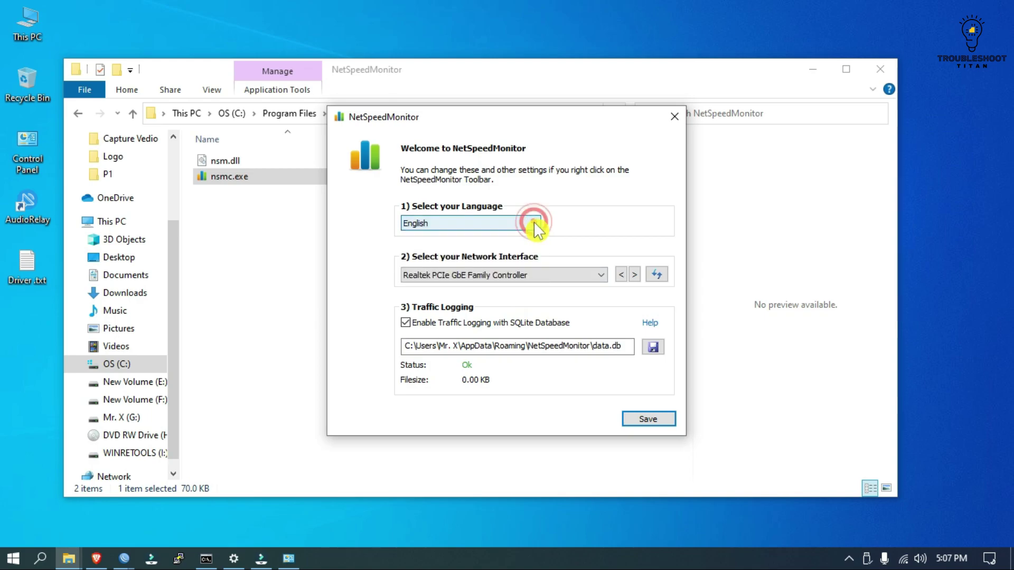
pyautogui.click(599, 274)
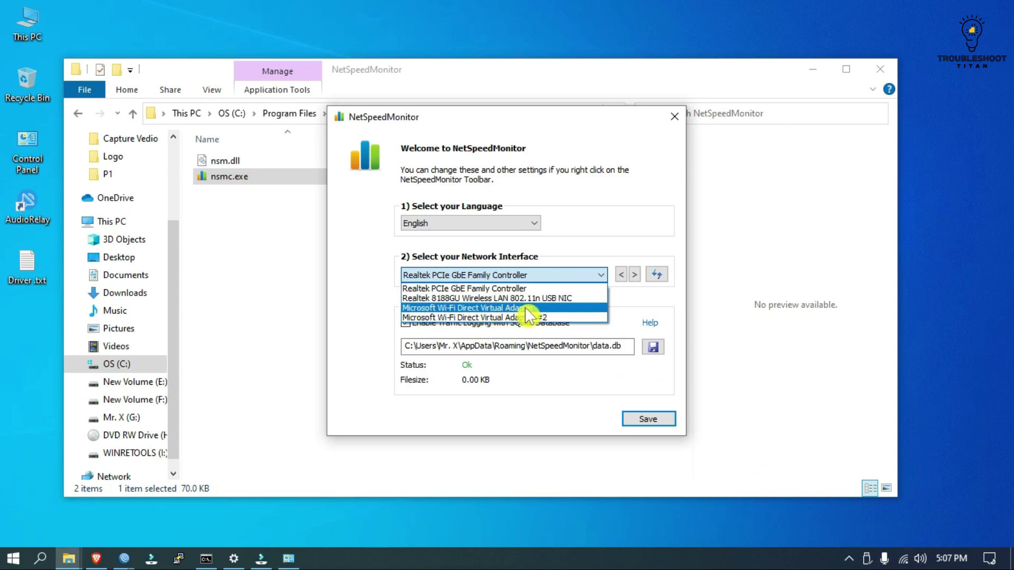
pyautogui.click(492, 297)
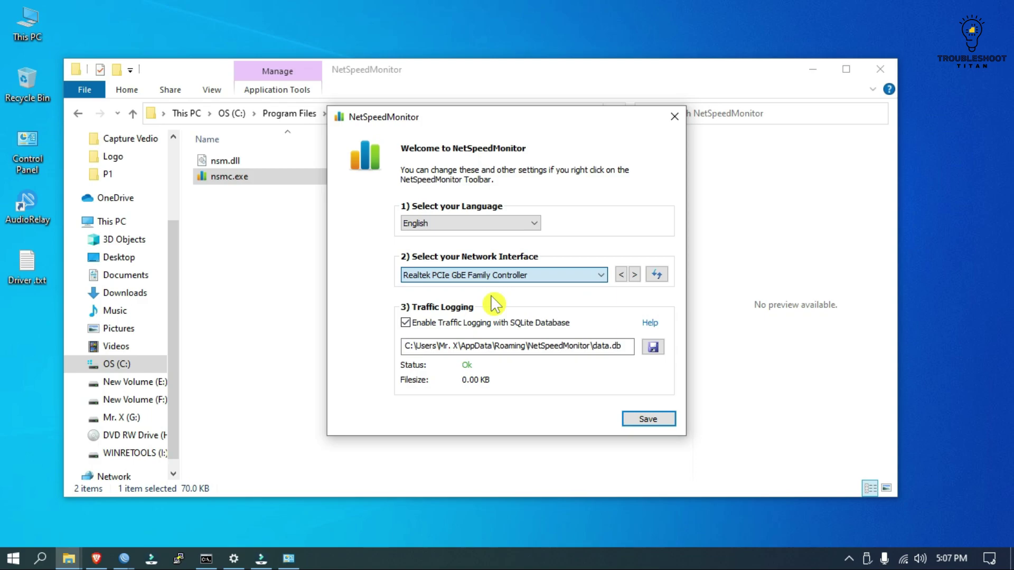
pyautogui.click(656, 419)
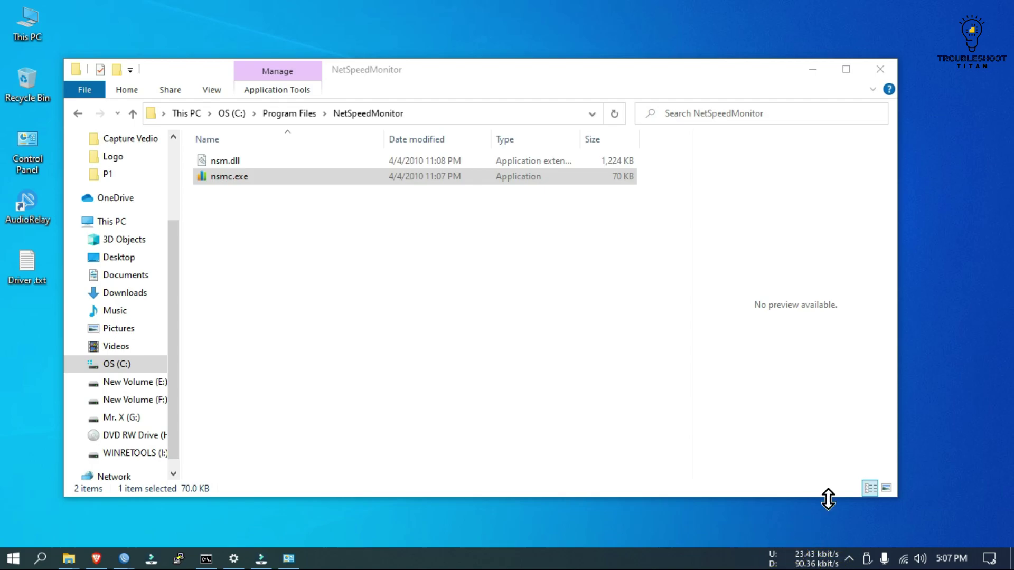
pyautogui.click(877, 70)
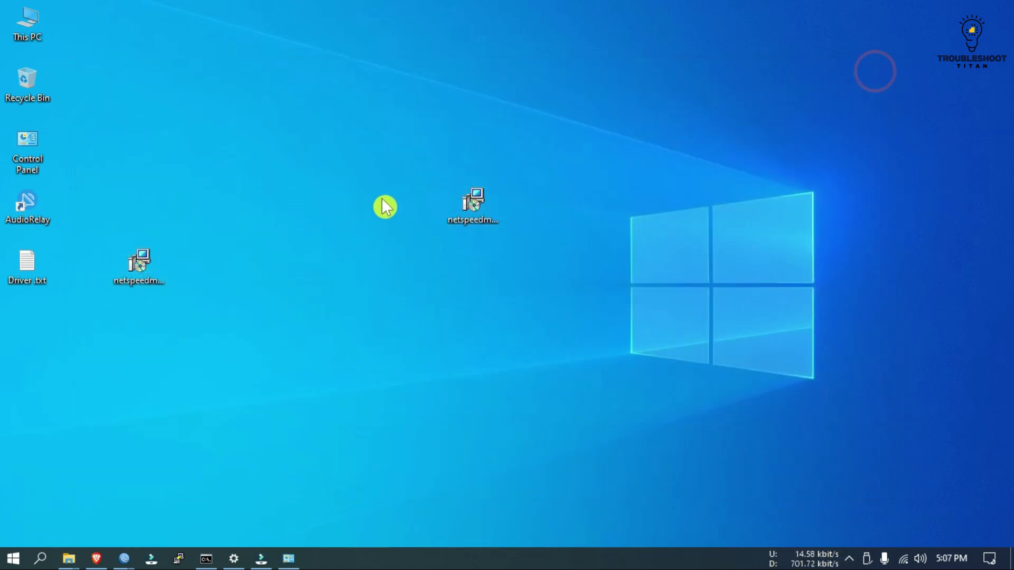
pyautogui.rightClick(381, 198)
pyautogui.click(423, 243)
pyautogui.rightClick(326, 202)
pyautogui.click(365, 245)
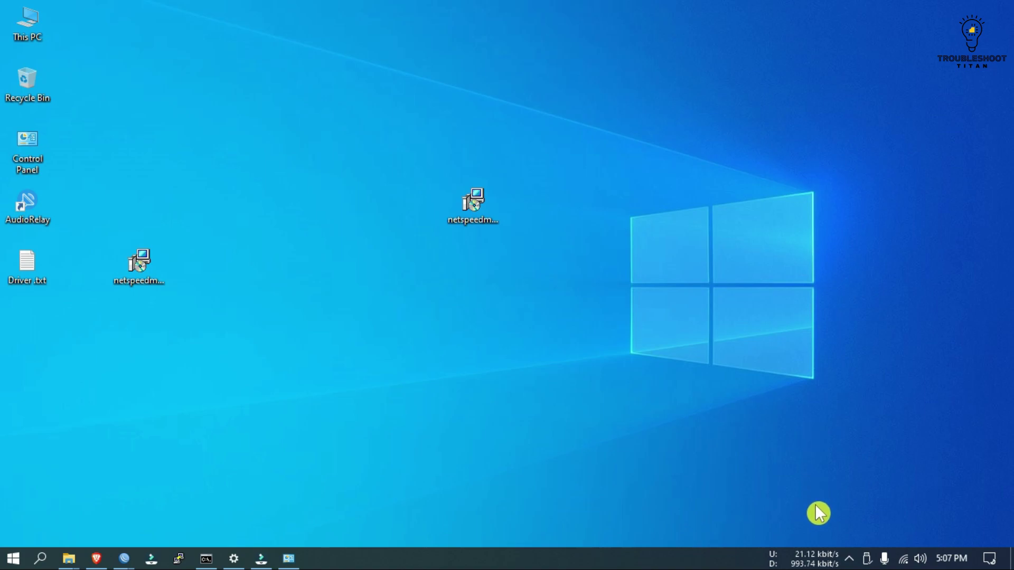
# Open the configuration of the NetSpeedMonitor taskbar toolbar, set the bitrate unit to MB/s, and apply it
pyautogui.rightClick(813, 559)
pyautogui.click(858, 508)
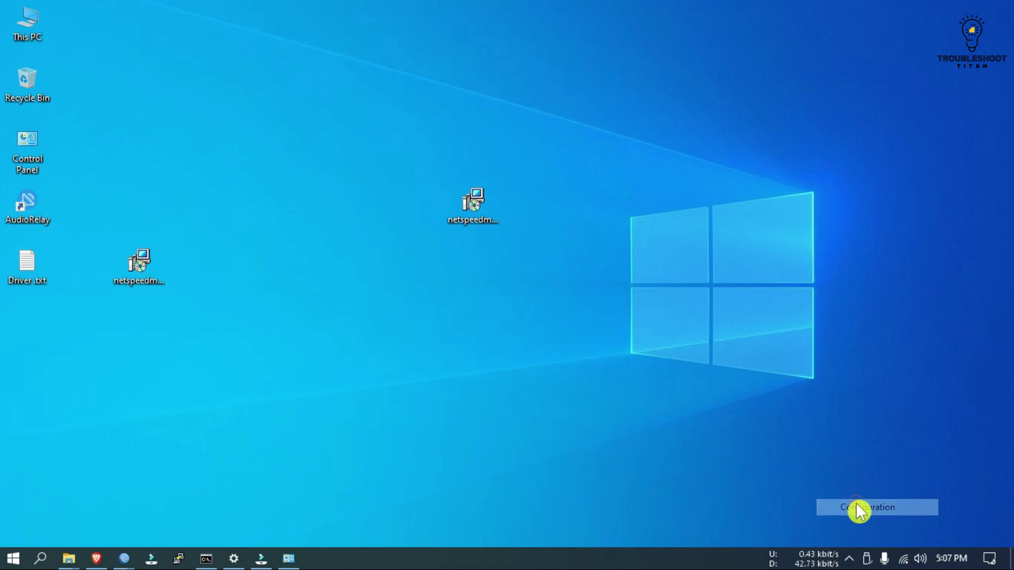
pyautogui.click(864, 375)
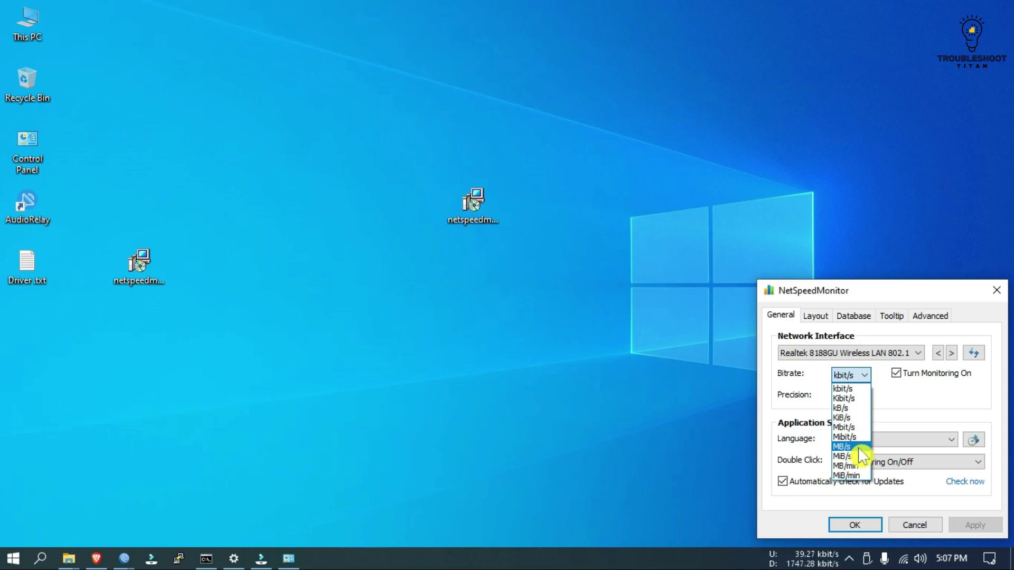
pyautogui.click(859, 448)
pyautogui.click(974, 525)
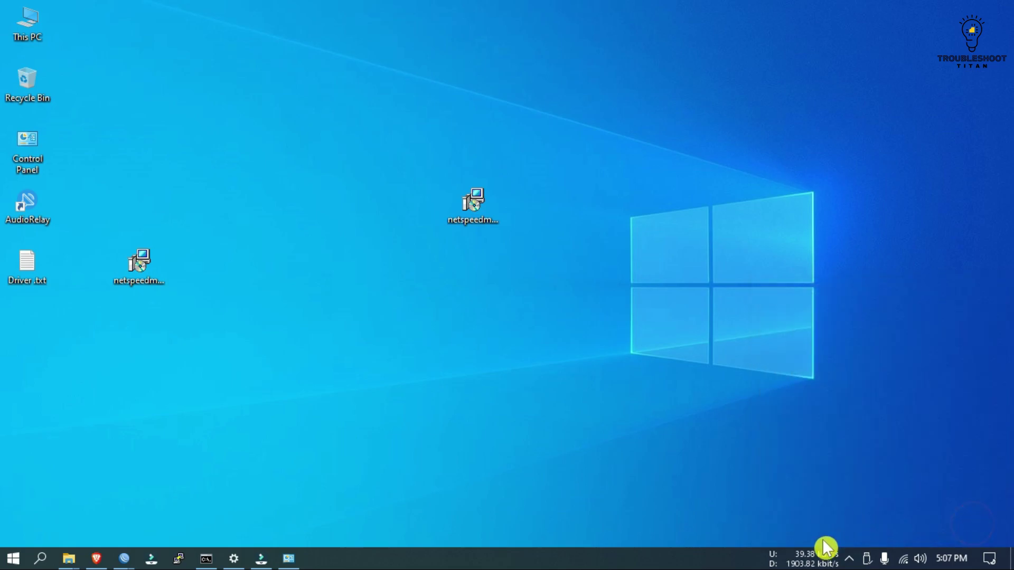